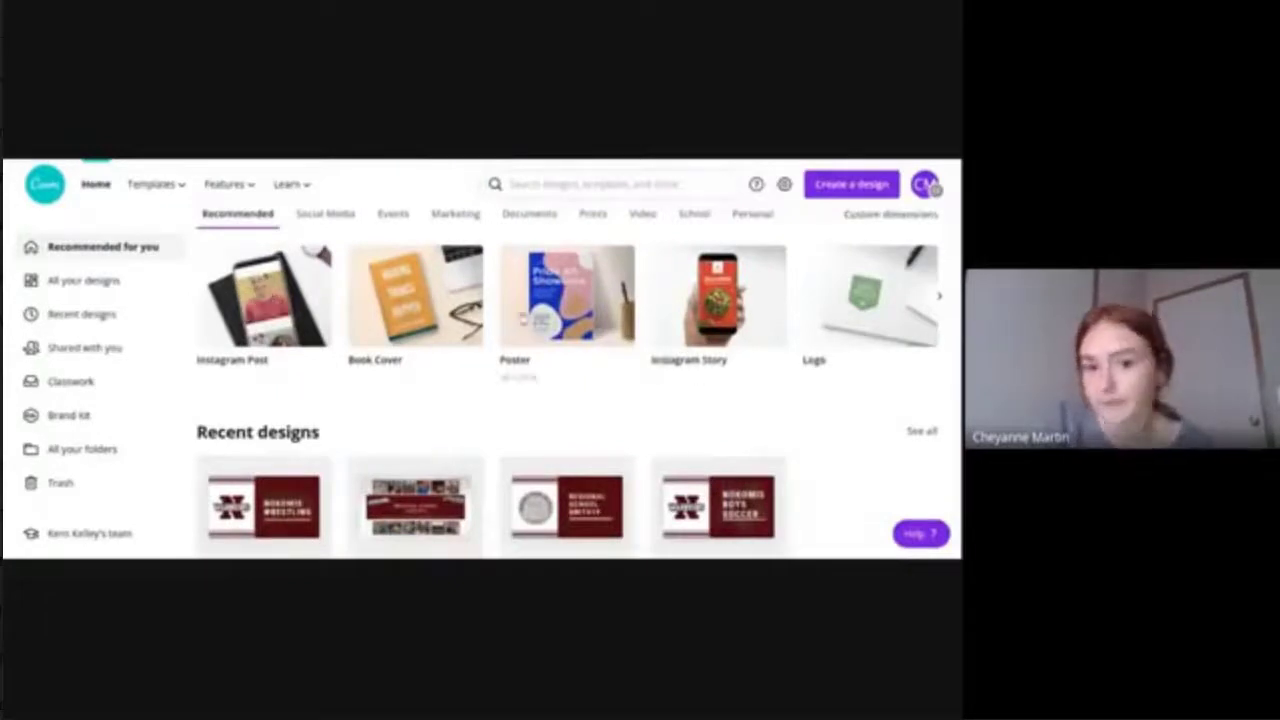
Start a new design by searching the design types for "youtube thumb" and open a blank YouTube Thumbnail.
{"action": "scroll", "coordinate": [660, 360], "scroll_direction": "up", "scroll_amount": 2}
{"action": "scroll", "coordinate": [570, 385], "scroll_direction": "up", "scroll_amount": 4}
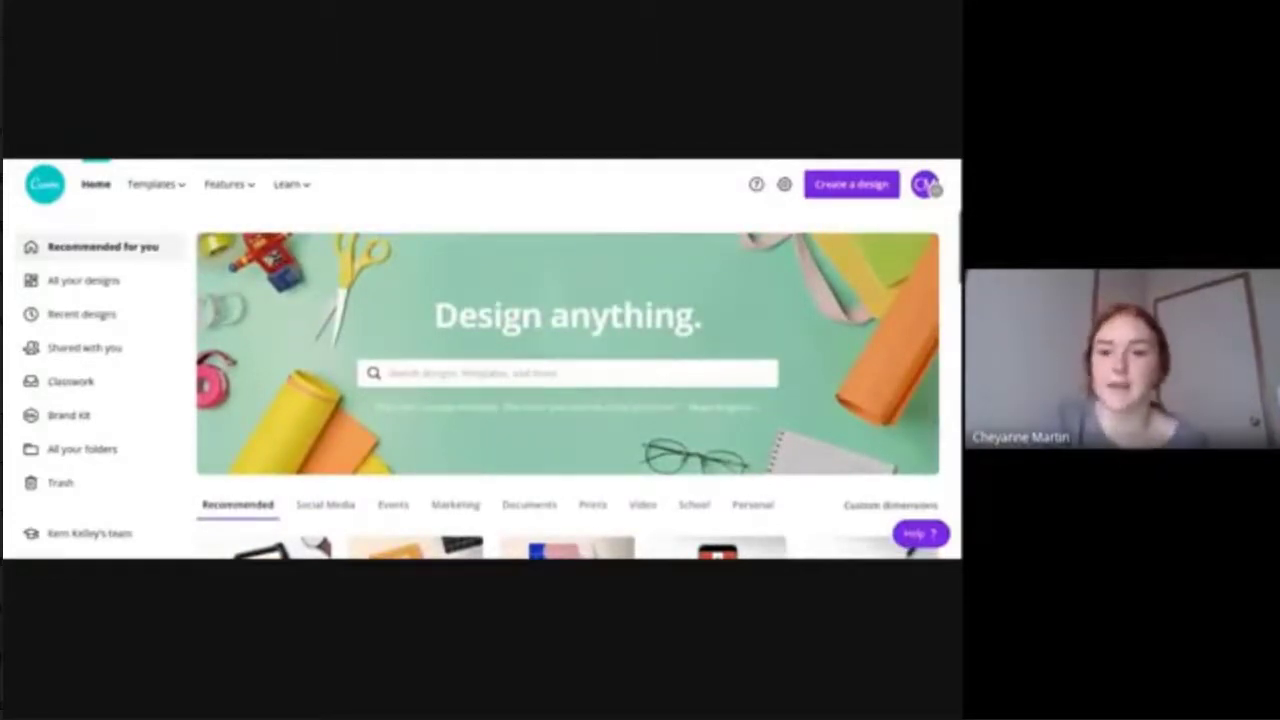
{"action": "left_click", "coordinate": [848, 184]}
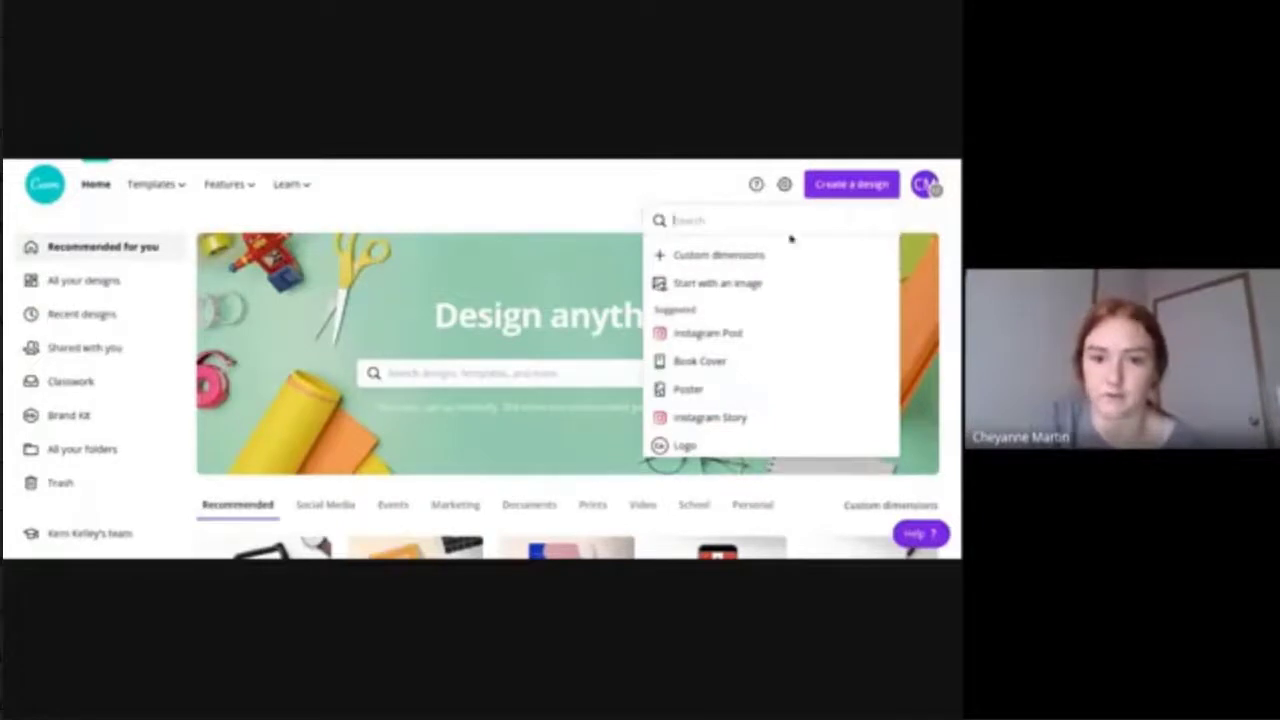
{"action": "type", "text": "youtu"}
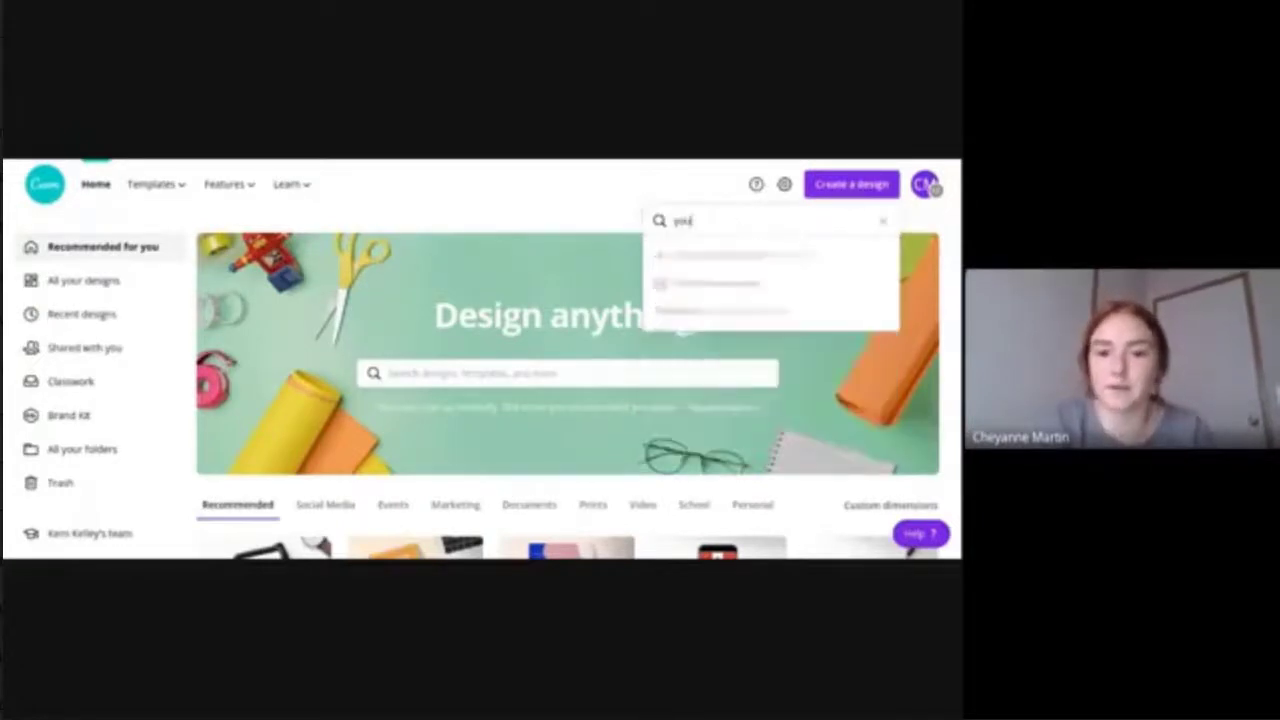
{"action": "type", "text": "be thumb"}
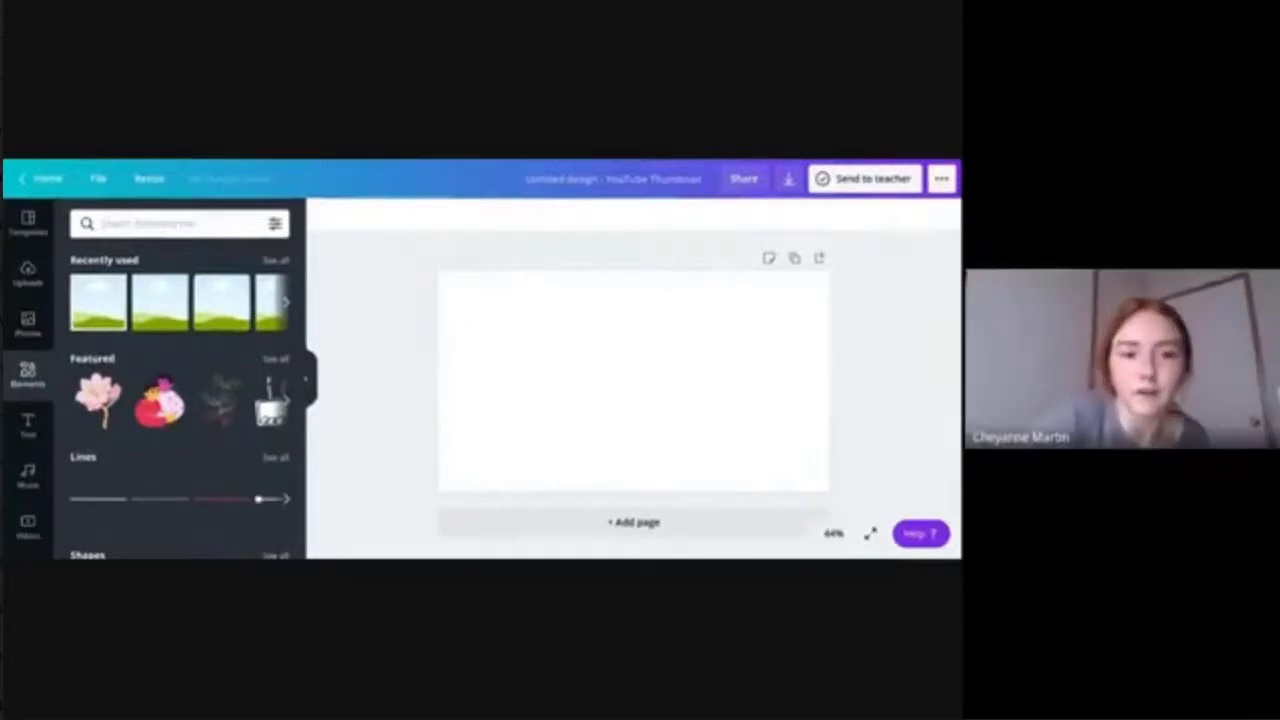
Look through the stock photos, the graphic elements and the text styles available for the thumbnail.
{"action": "left_click", "coordinate": [29, 322]}
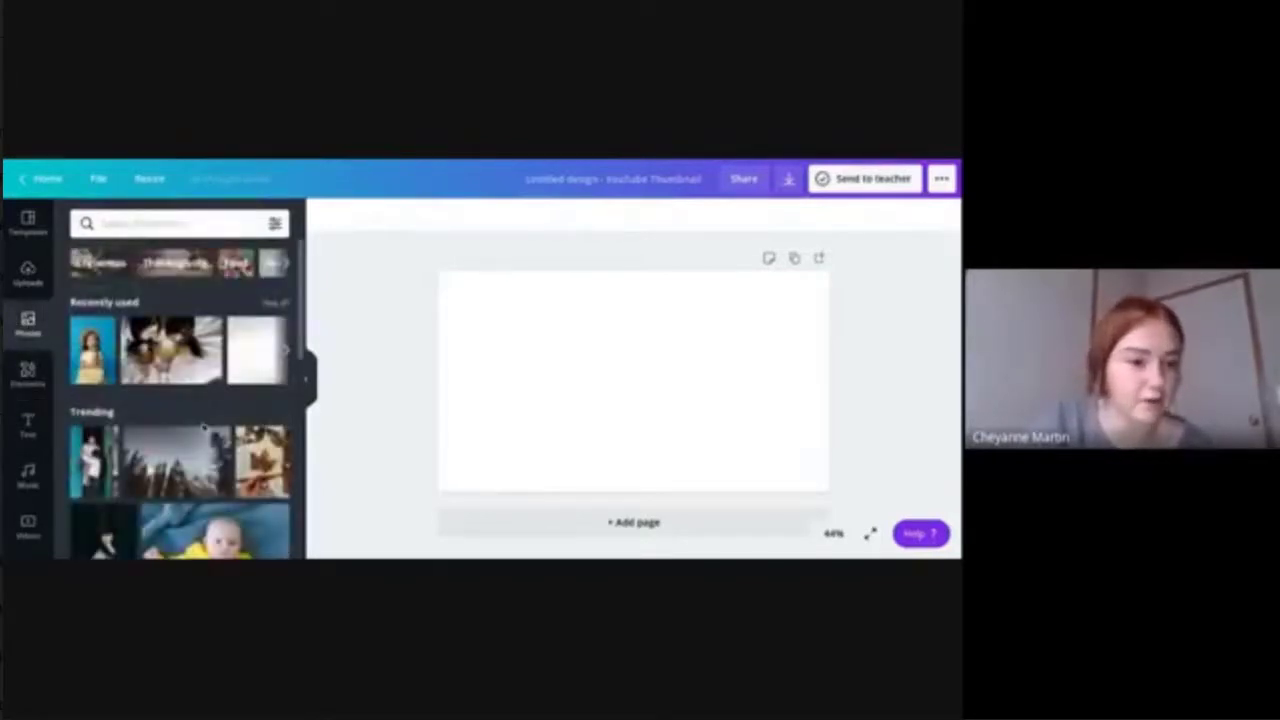
{"action": "scroll", "coordinate": [205, 430], "scroll_direction": "down", "scroll_amount": 3}
{"action": "scroll", "coordinate": [205, 430], "scroll_direction": "up", "scroll_amount": 3}
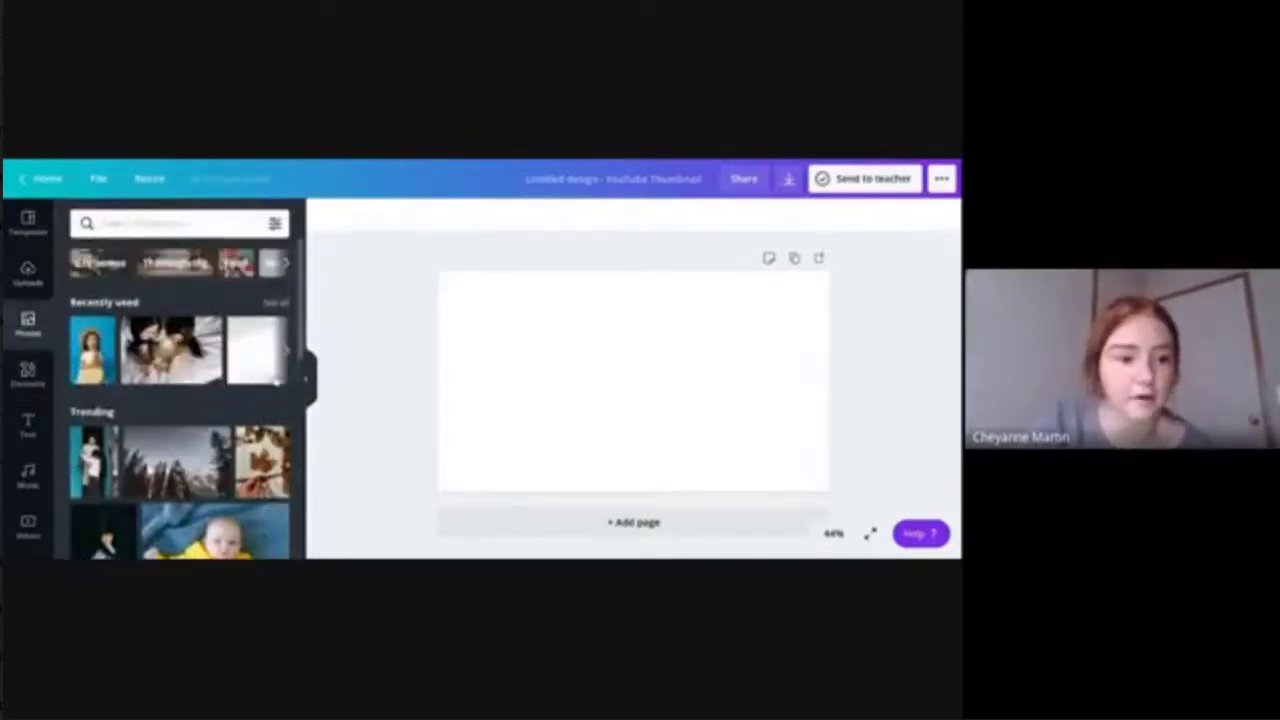
{"action": "left_click", "coordinate": [30, 374]}
{"action": "scroll", "coordinate": [177, 403], "scroll_direction": "down", "scroll_amount": 4}
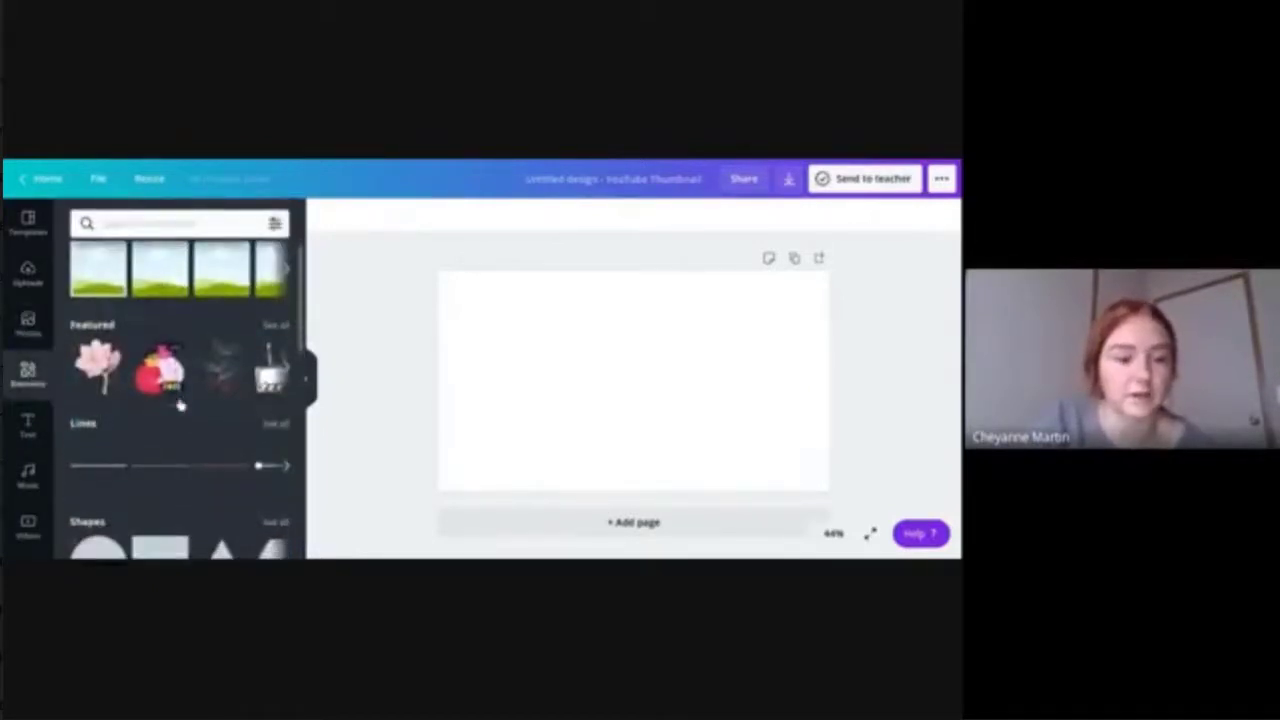
{"action": "scroll", "coordinate": [177, 403], "scroll_direction": "down", "scroll_amount": 3}
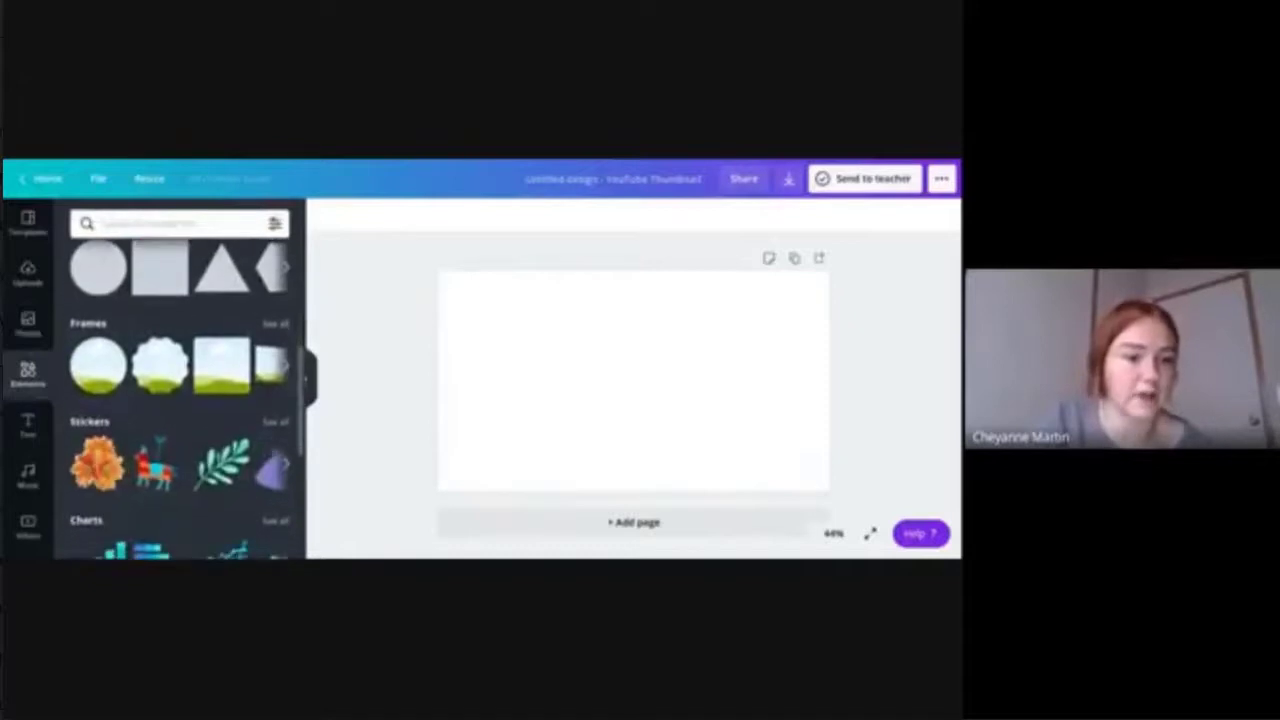
{"action": "left_click", "coordinate": [29, 424]}
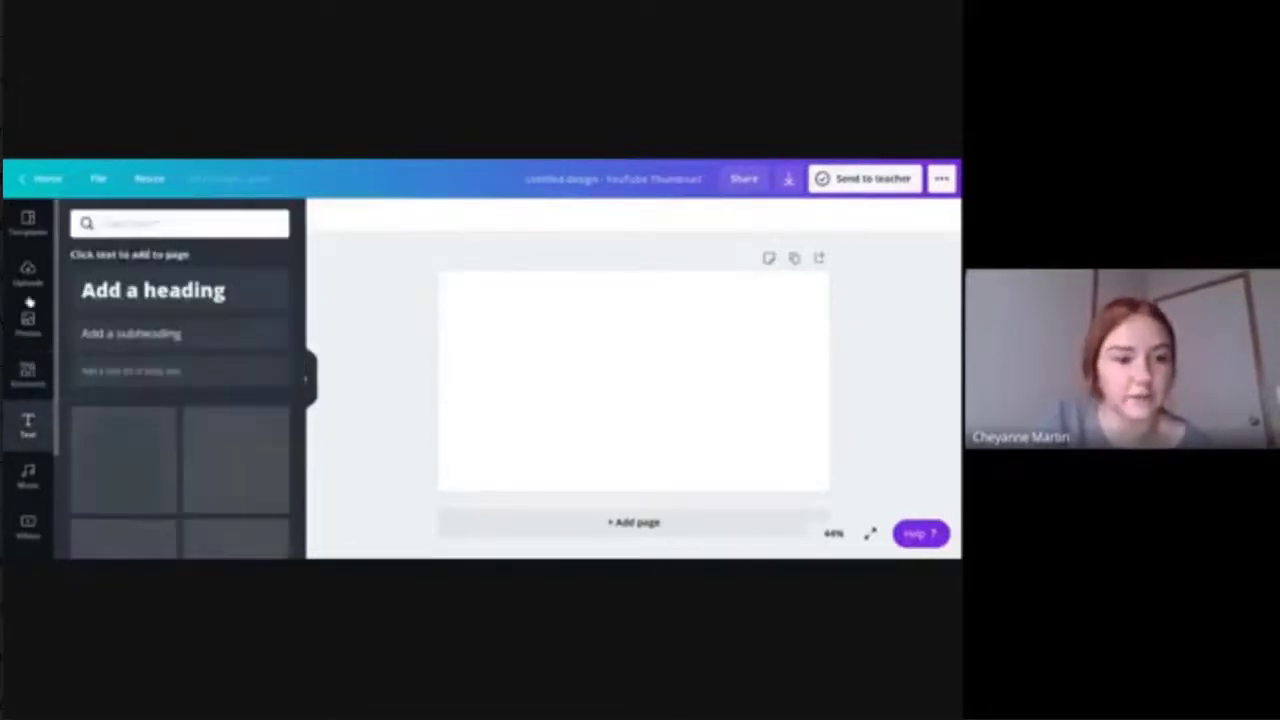
Add a square shape, place it in the page's upper-left corner and enlarge it to the full page height.
{"action": "left_click", "coordinate": [14, 376]}
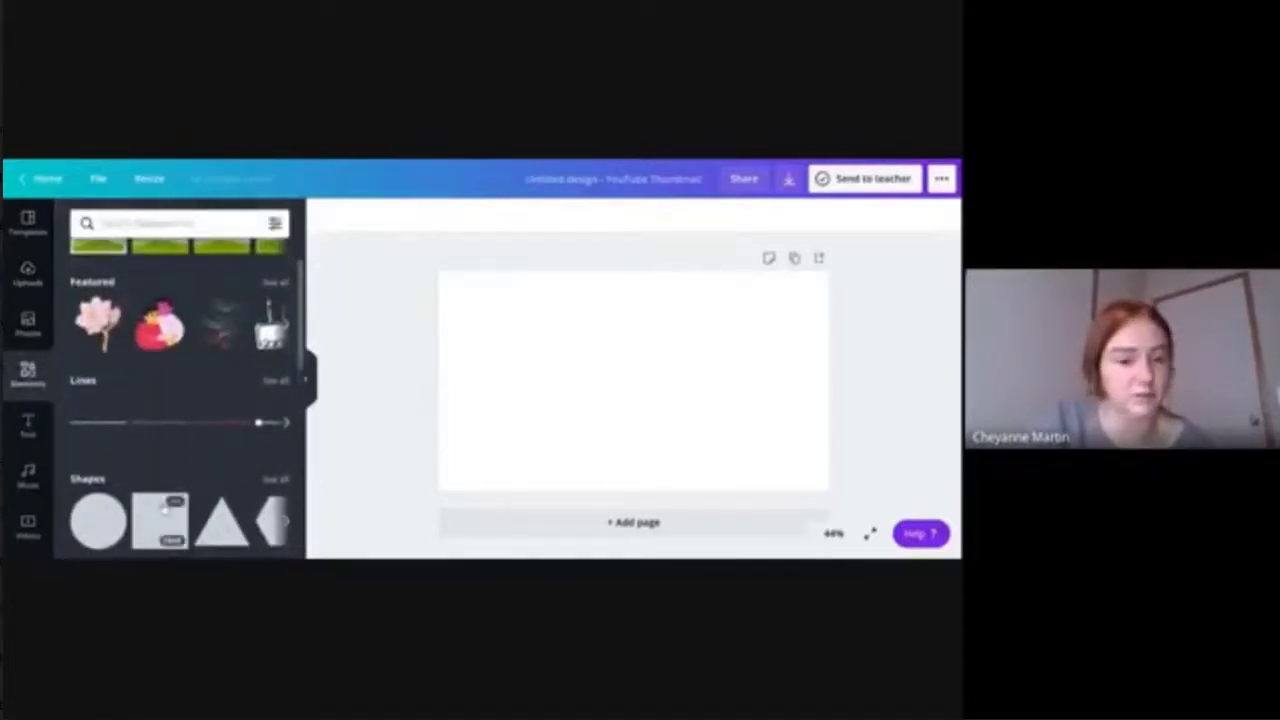
{"action": "left_click", "coordinate": [165, 510]}
{"action": "left_click_drag", "start_coordinate": [661, 355], "coordinate": [520, 300]}
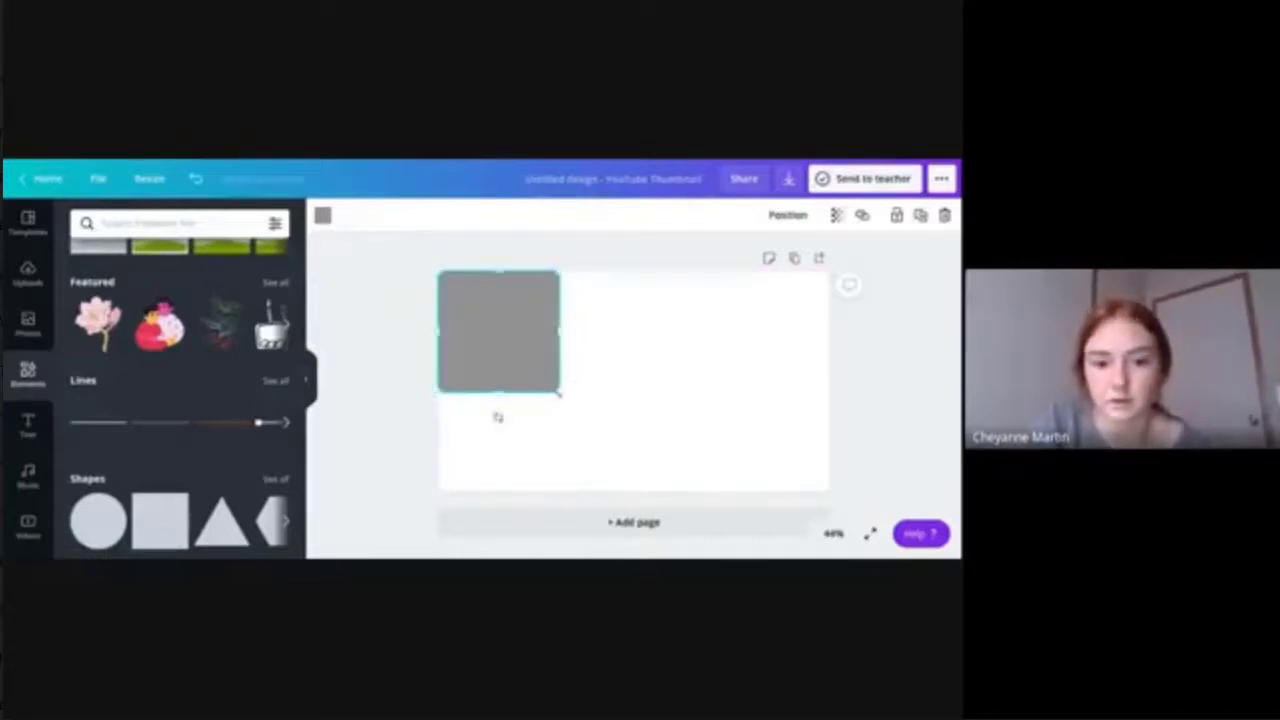
{"action": "left_click_drag", "start_coordinate": [558, 392], "coordinate": [654, 497]}
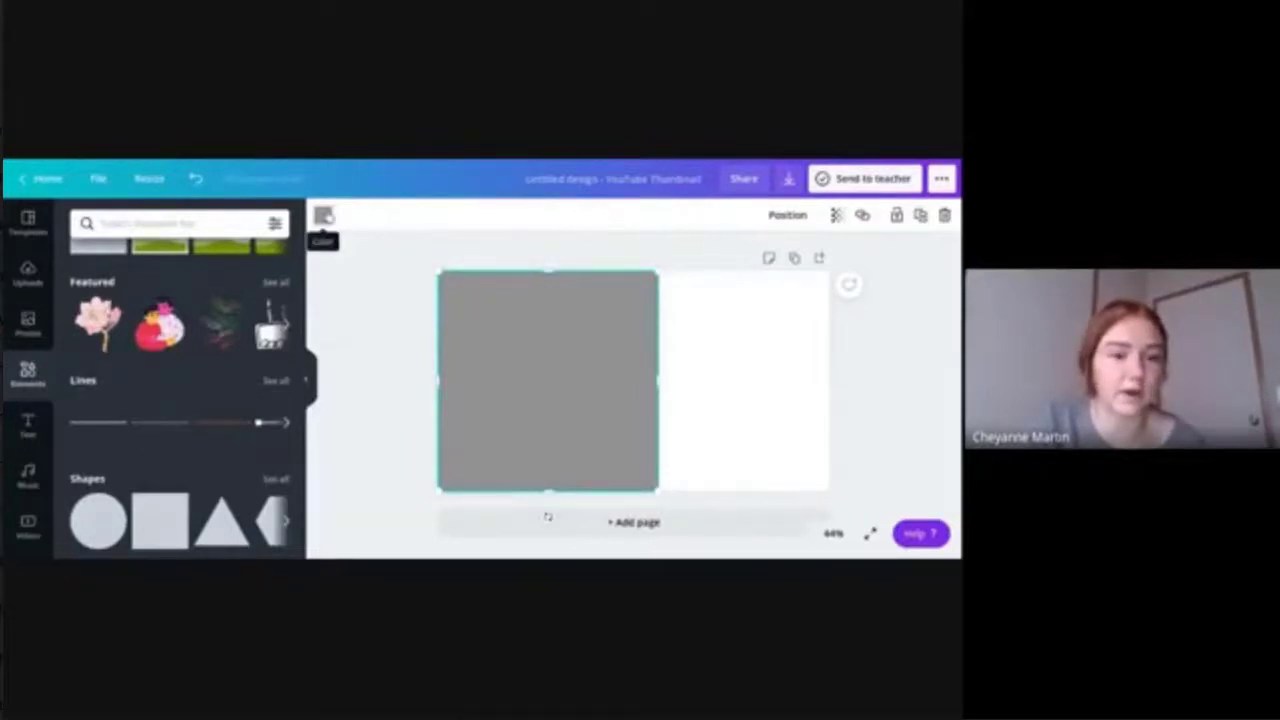
Recolor the square with the hex color #5A0F10 and deselect it.
{"action": "left_click", "coordinate": [323, 218]}
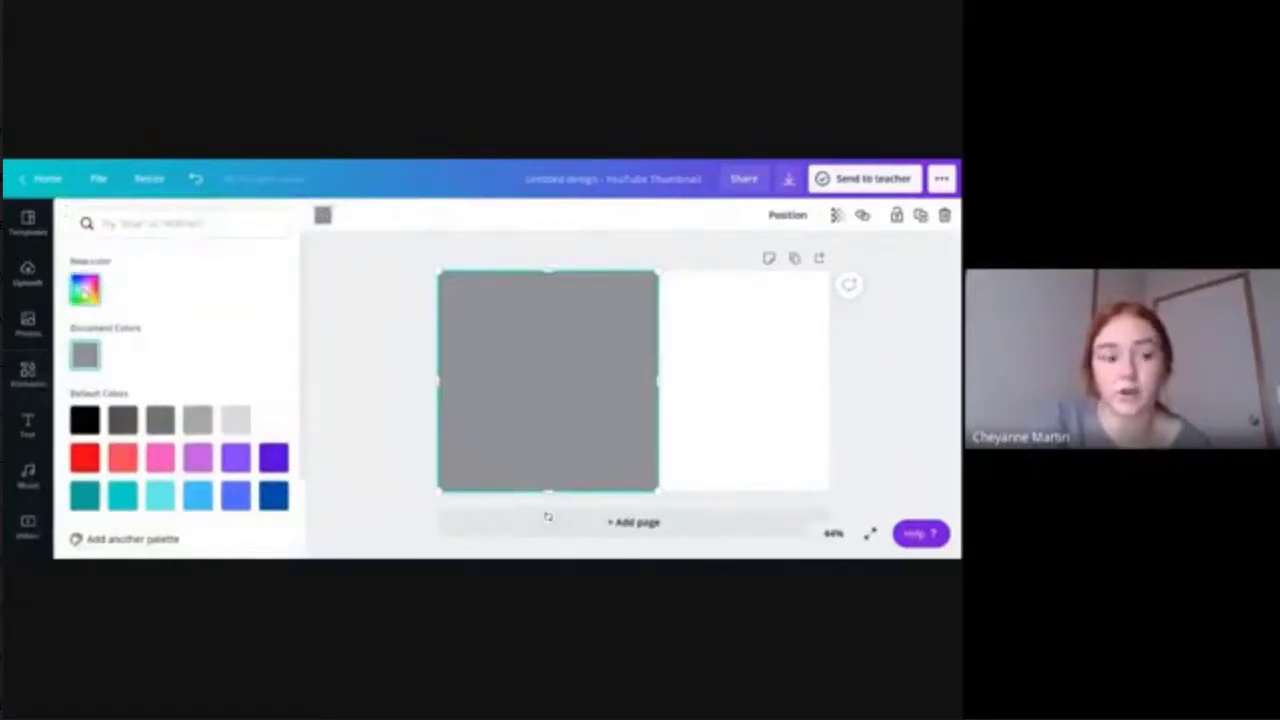
{"action": "left_click", "coordinate": [85, 289]}
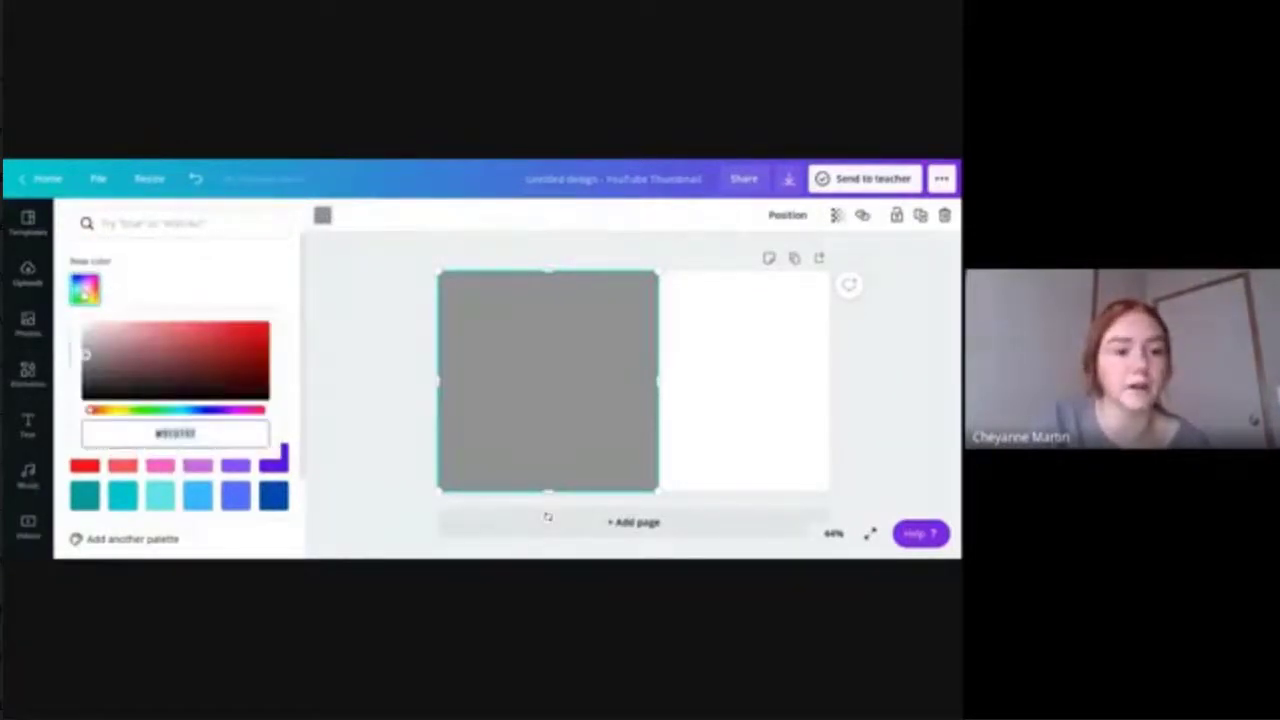
{"action": "left_click", "coordinate": [234, 233]}
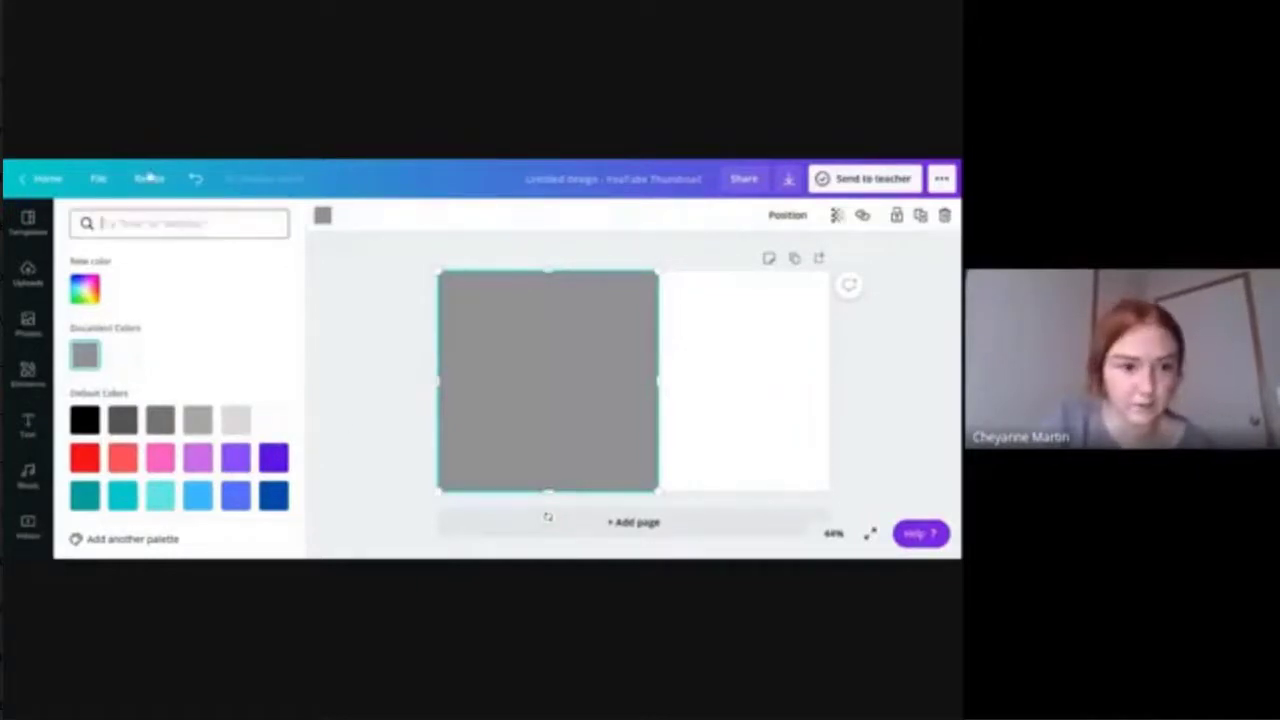
{"action": "type", "text": "#5A0F1B"}
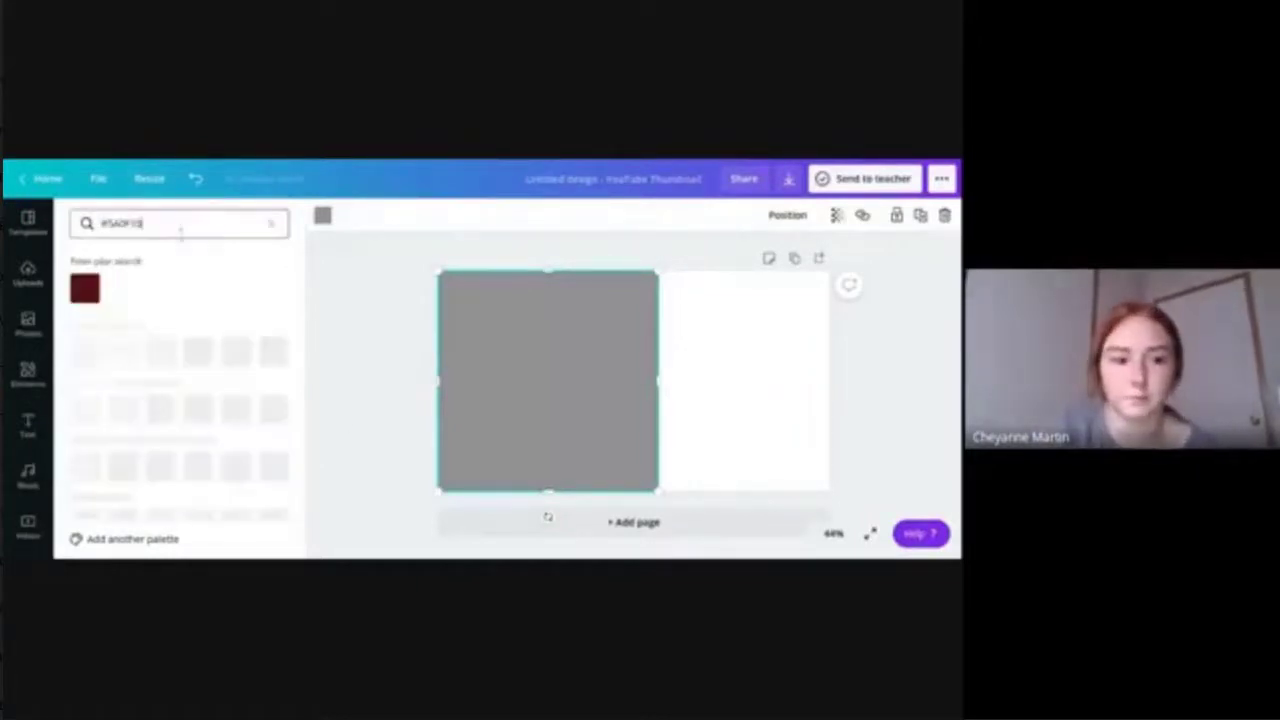
{"action": "left_click", "coordinate": [85, 287]}
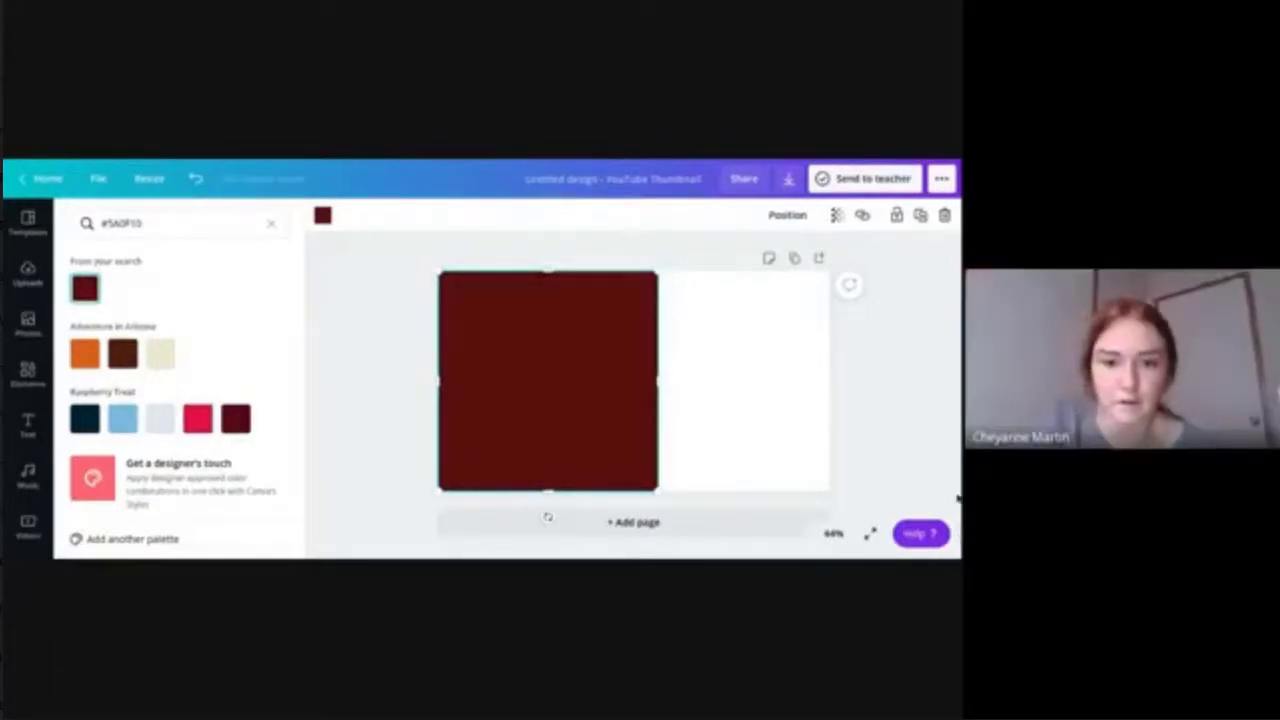
{"action": "left_click", "coordinate": [367, 281]}
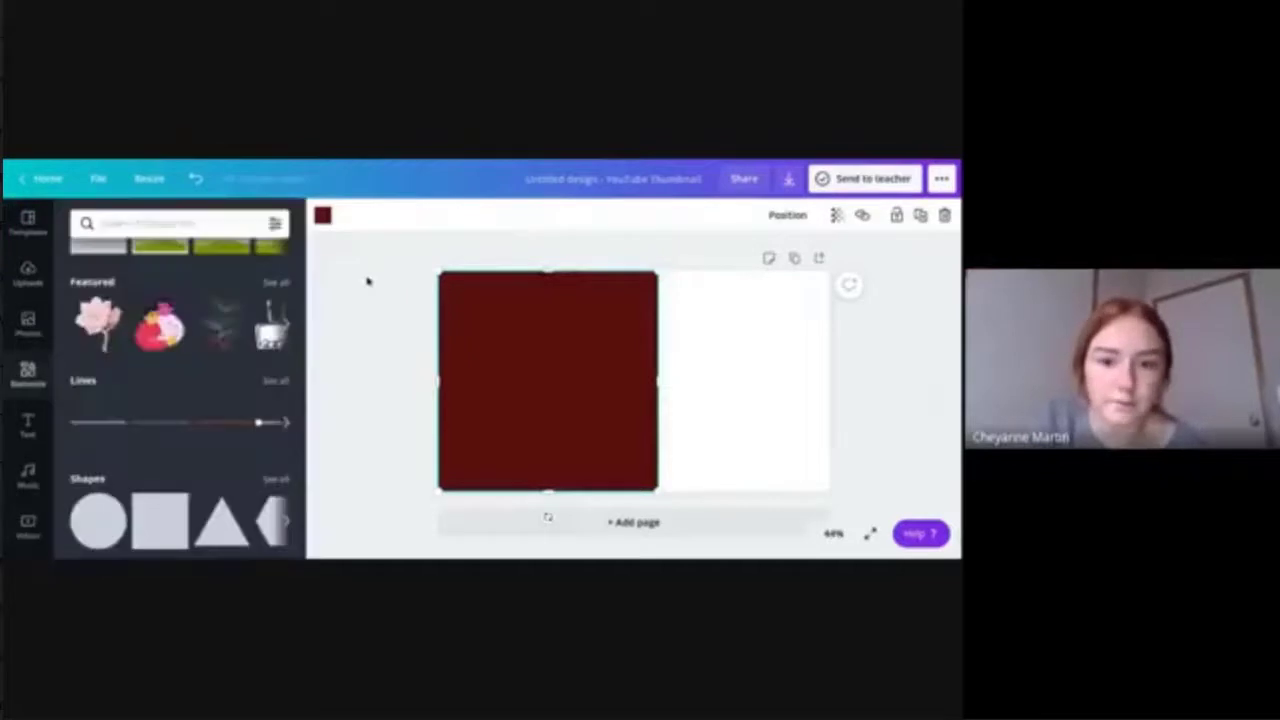
{"action": "left_click", "coordinate": [543, 245]}
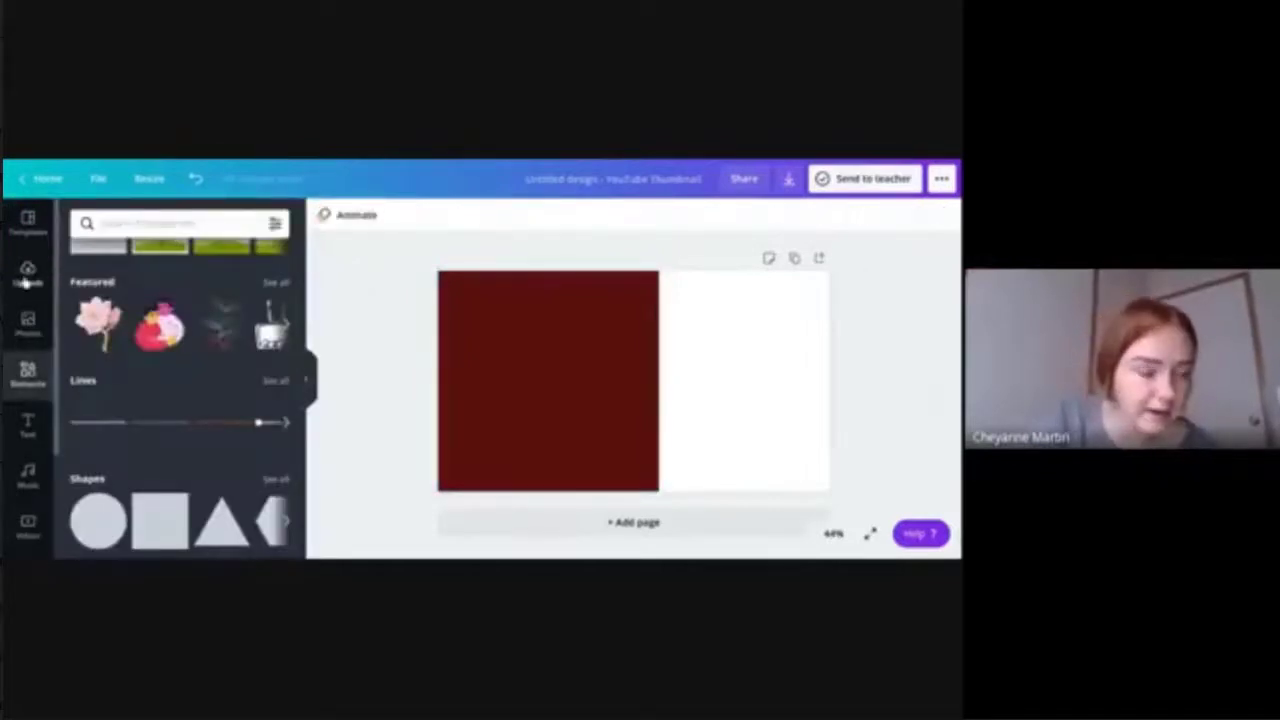
Add a heading to the page and replace its placeholder text with "Regional School Unit #19".
{"action": "left_click", "coordinate": [28, 426]}
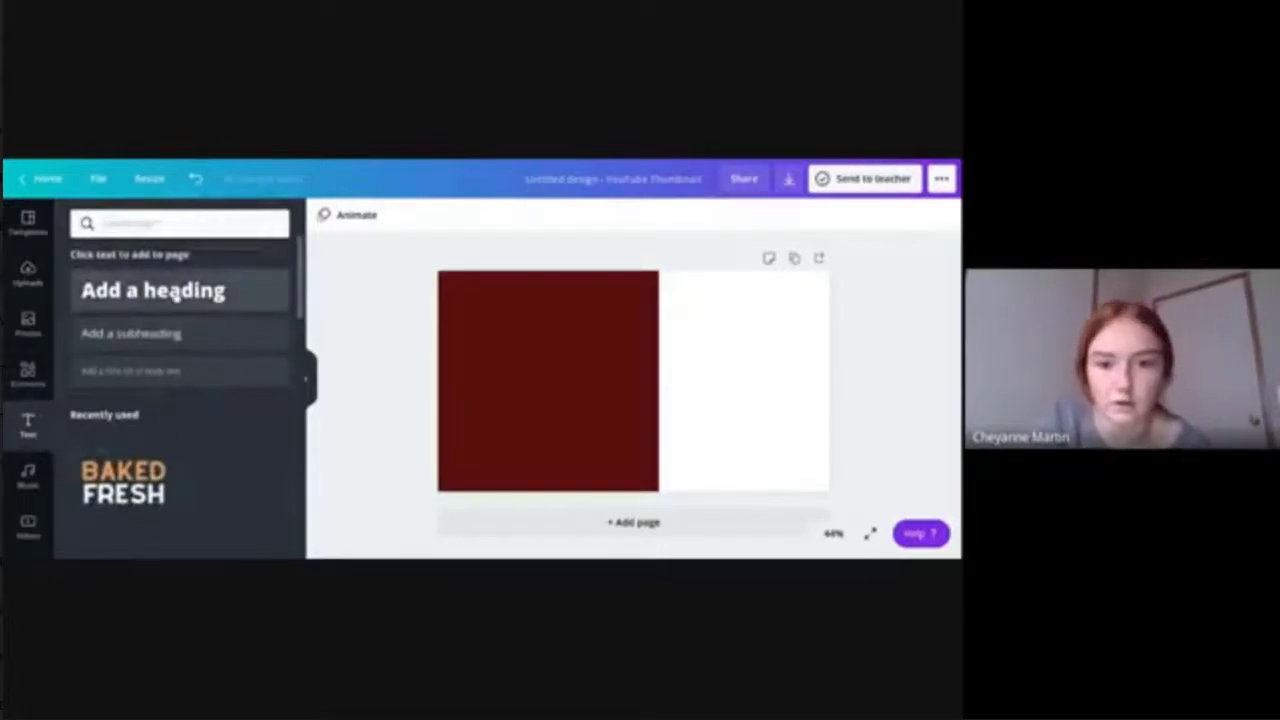
{"action": "left_click", "coordinate": [176, 292]}
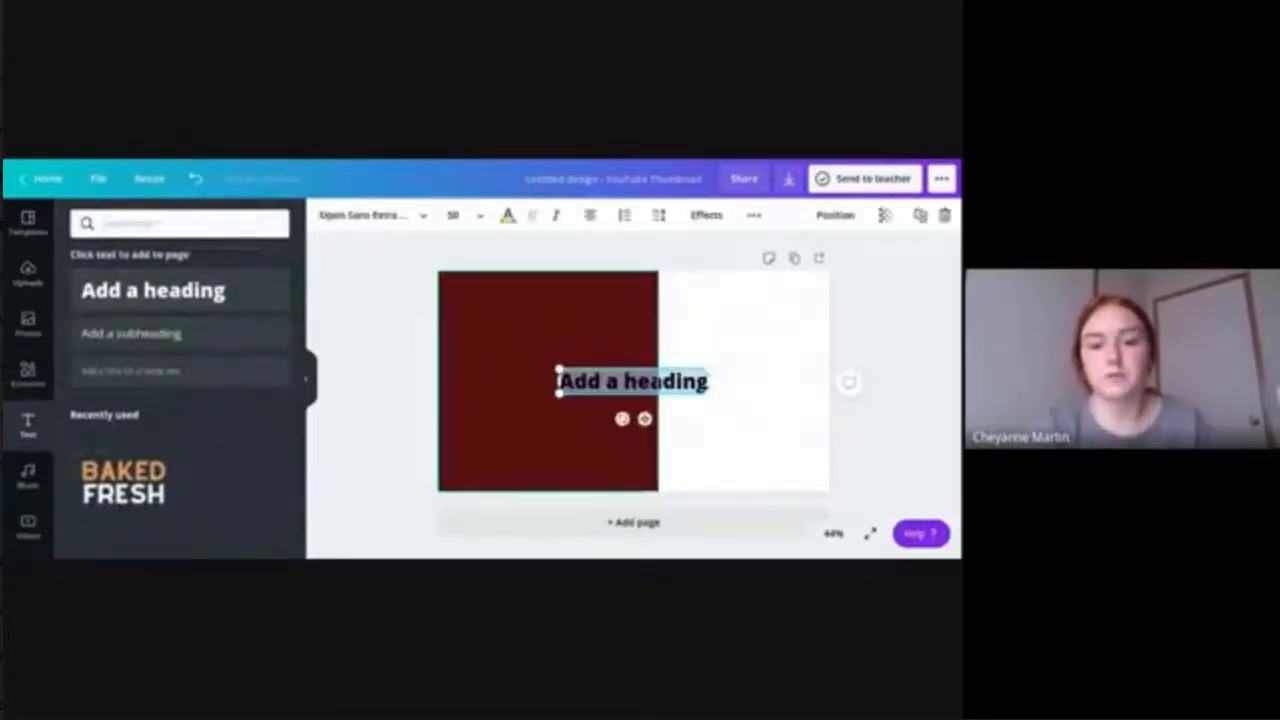
{"action": "key", "text": "BackSpace"}
{"action": "type", "text": "Re"}
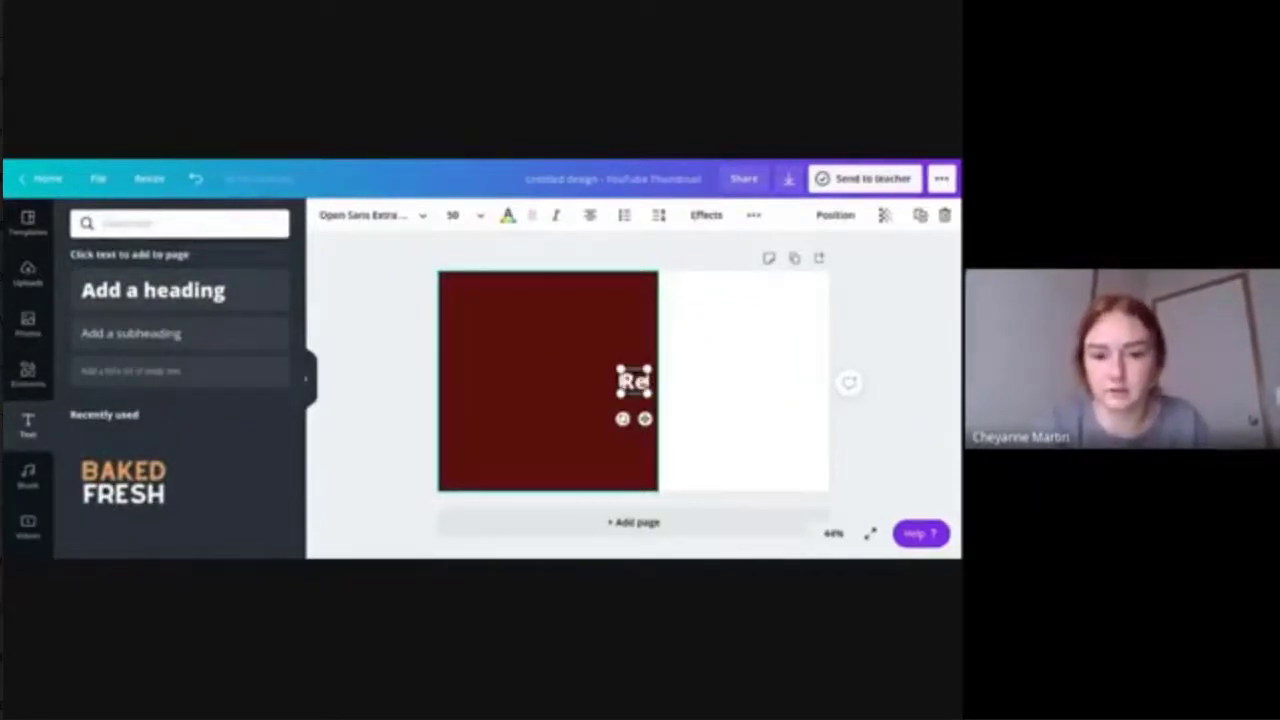
{"action": "type", "text": "gional"}
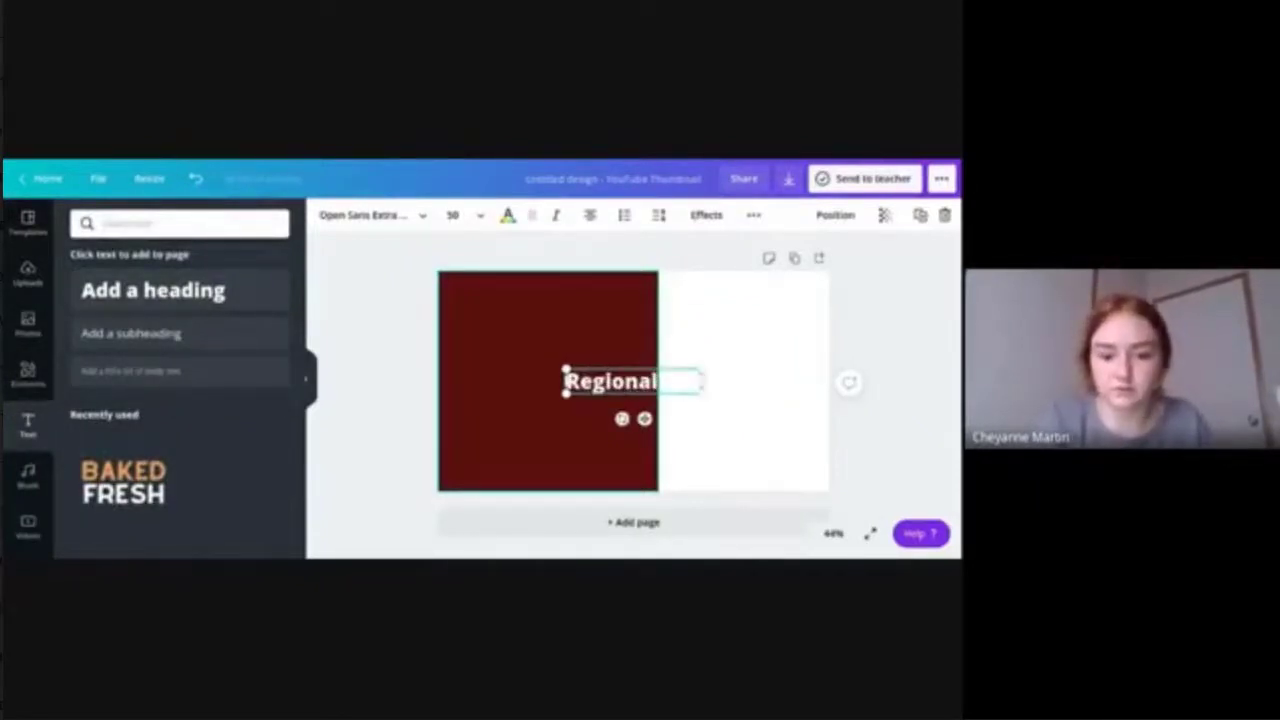
{"action": "type", "text": " Sciho"}
{"action": "key", "text": "BackSpace"}
{"action": "key", "text": "BackSpace"}
{"action": "key", "text": "BackSpace"}
{"action": "key", "text": "BackSpace"}
{"action": "type", "text": "arships"}
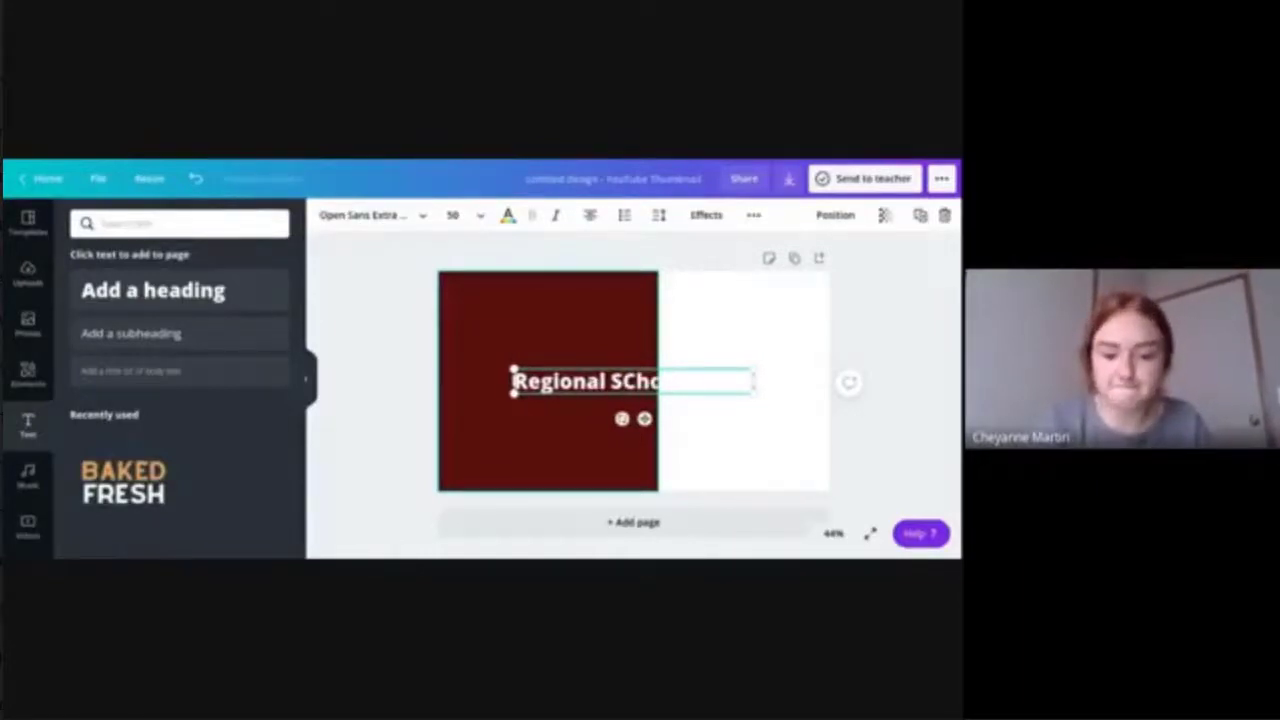
{"action": "type", "text": "nithip"}
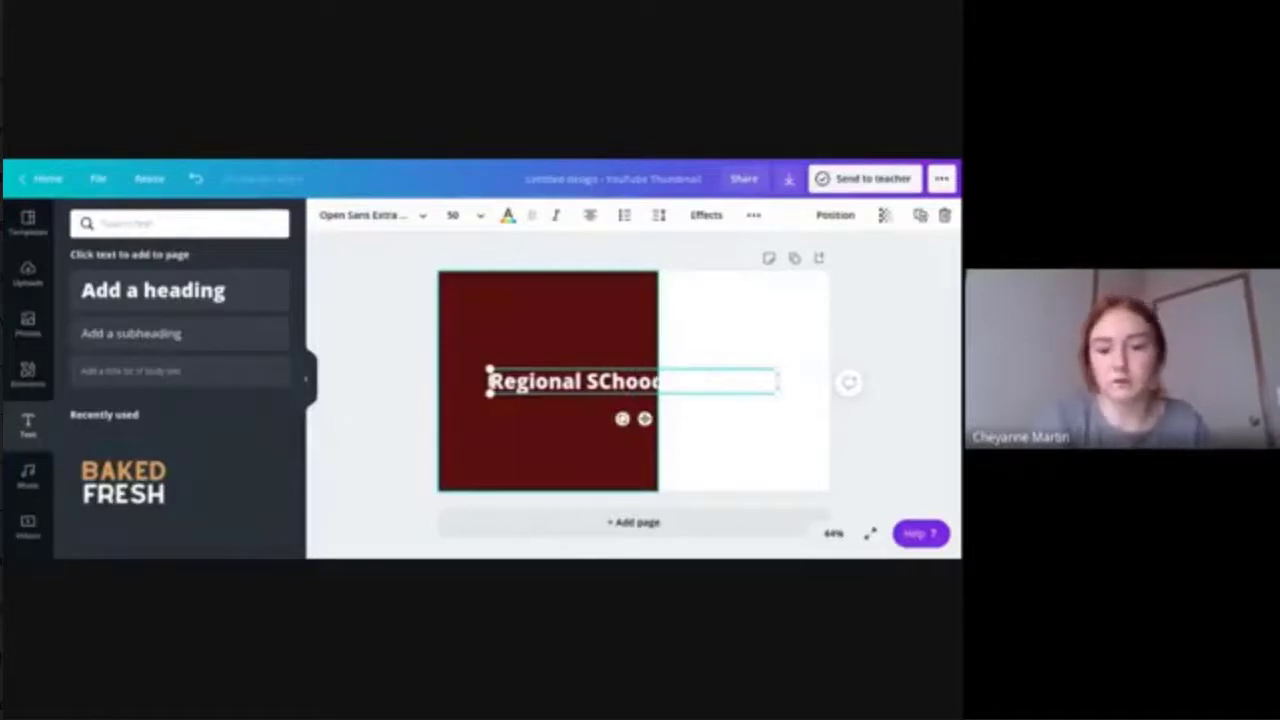
Correct the misspelled second word of the heading to "School".
{"action": "triple_click", "coordinate": [596, 381]}
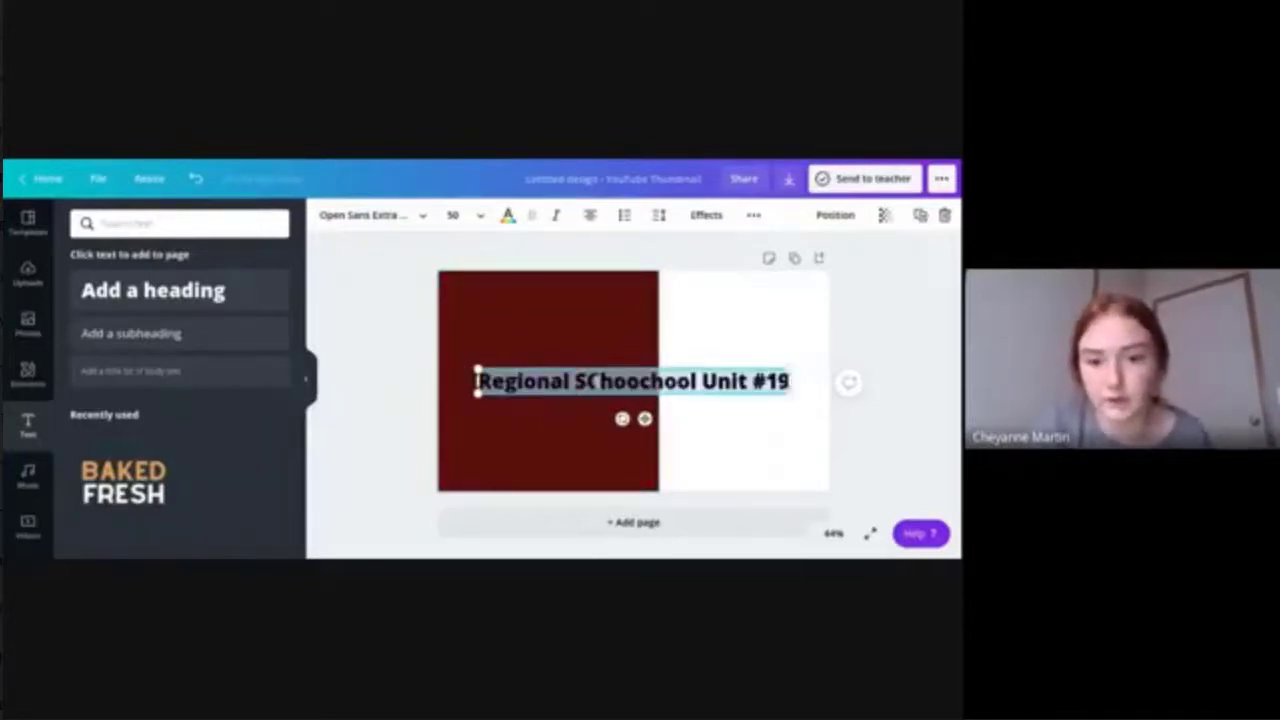
{"action": "left_click", "coordinate": [615, 383]}
{"action": "key", "text": "BackSpace"}
{"action": "key", "text": "BackSpace"}
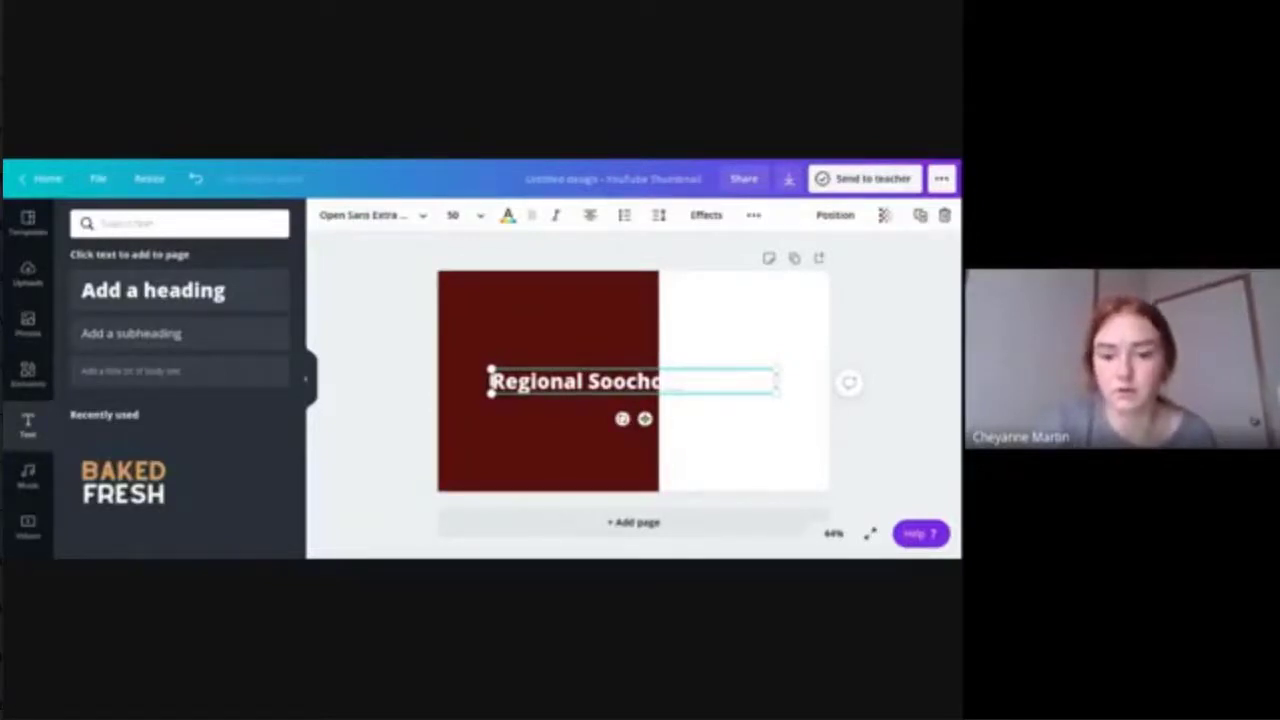
{"action": "key", "text": "BackSpace"}
{"action": "key", "text": "BackSpace"}
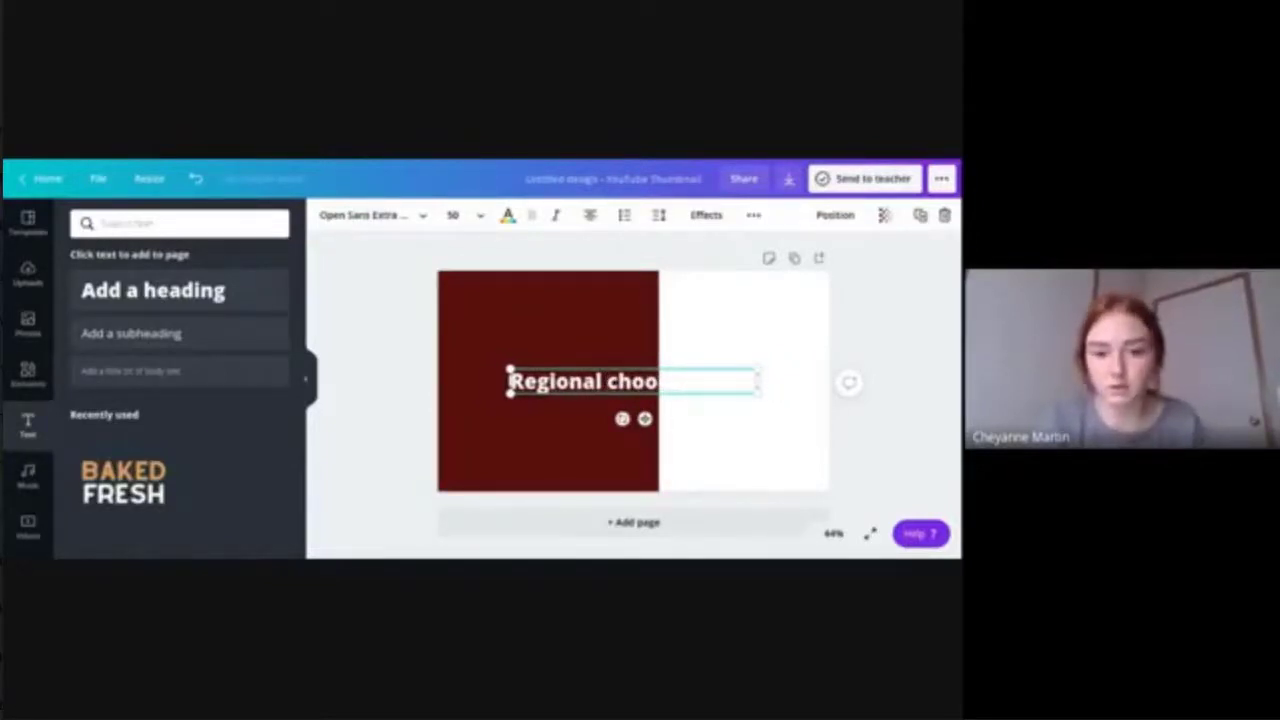
{"action": "type", "text": "S"}
{"action": "double_click", "coordinate": [618, 381]}
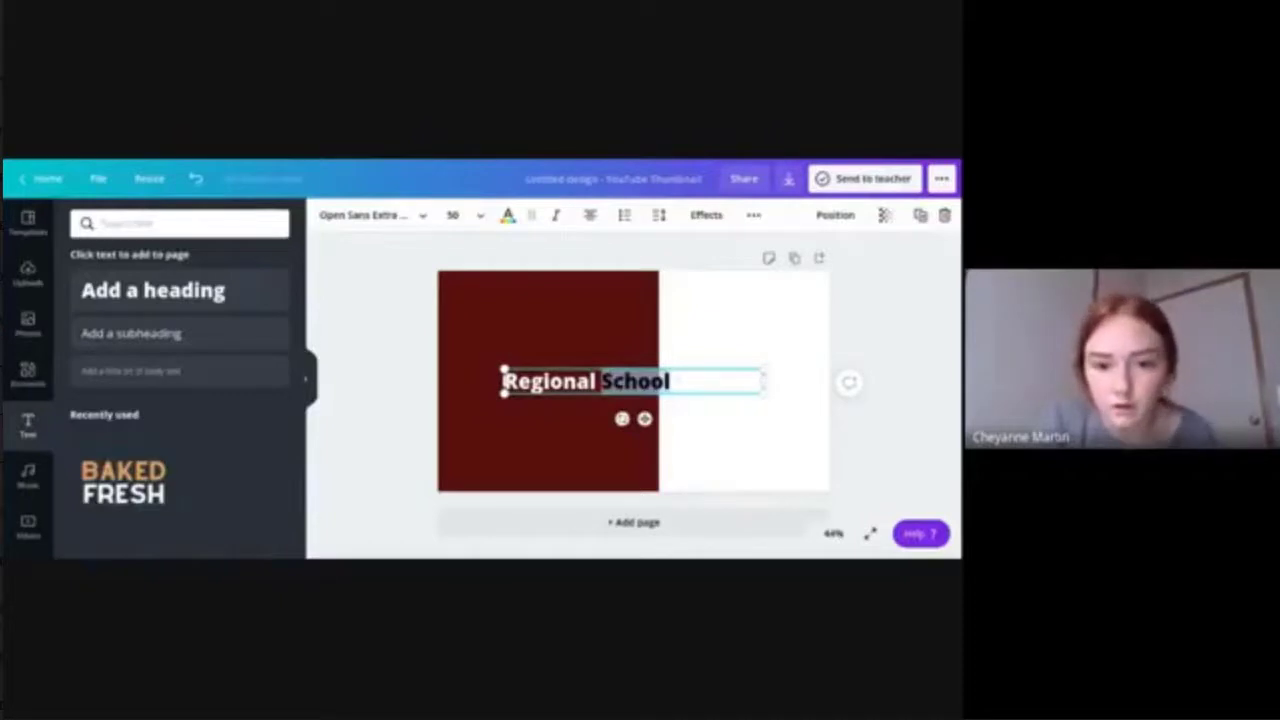
{"action": "left_click", "coordinate": [678, 381]}
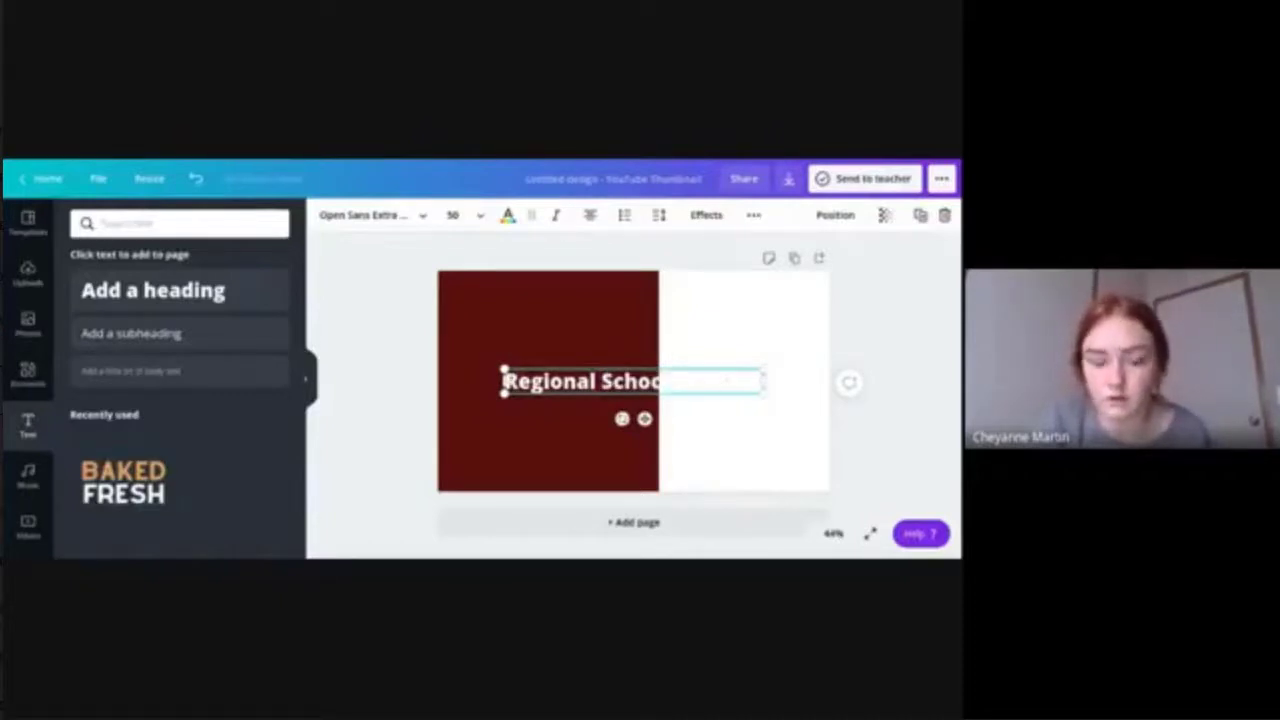
Change the color of the whole heading to the dark red document color used for the square.
{"action": "left_click", "coordinate": [503, 381], "text": "shift"}
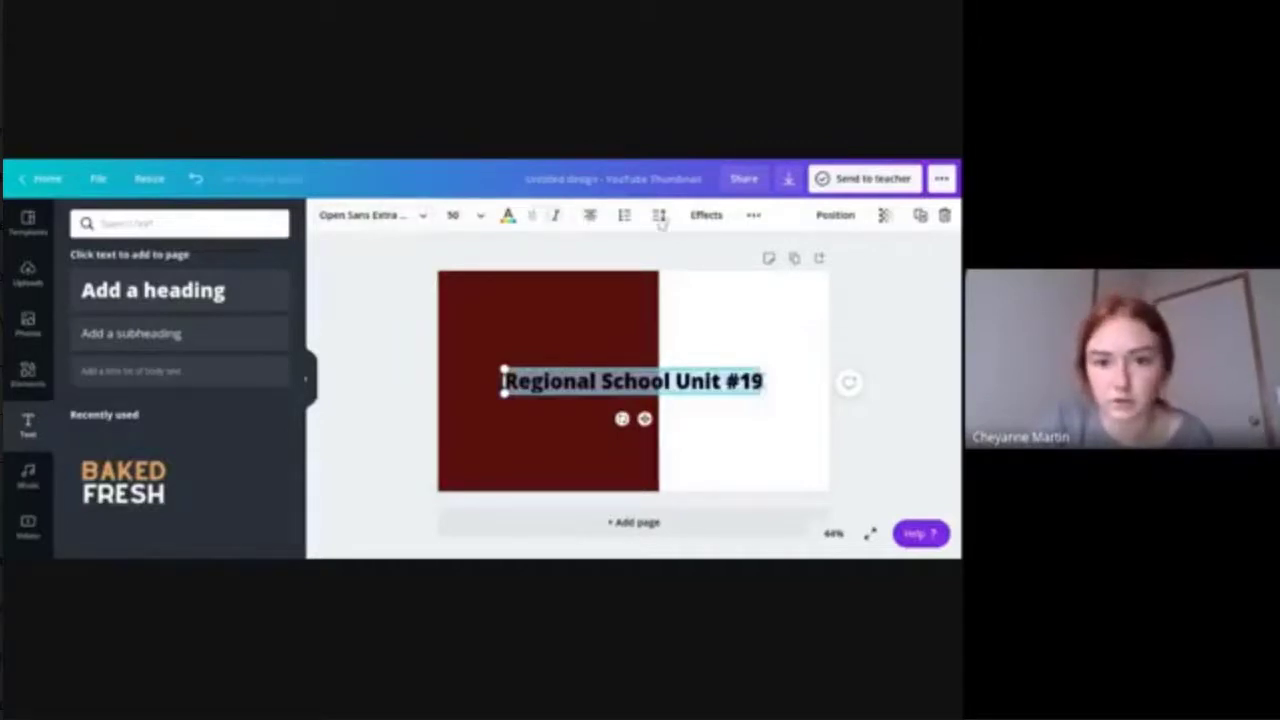
{"action": "left_click", "coordinate": [509, 216]}
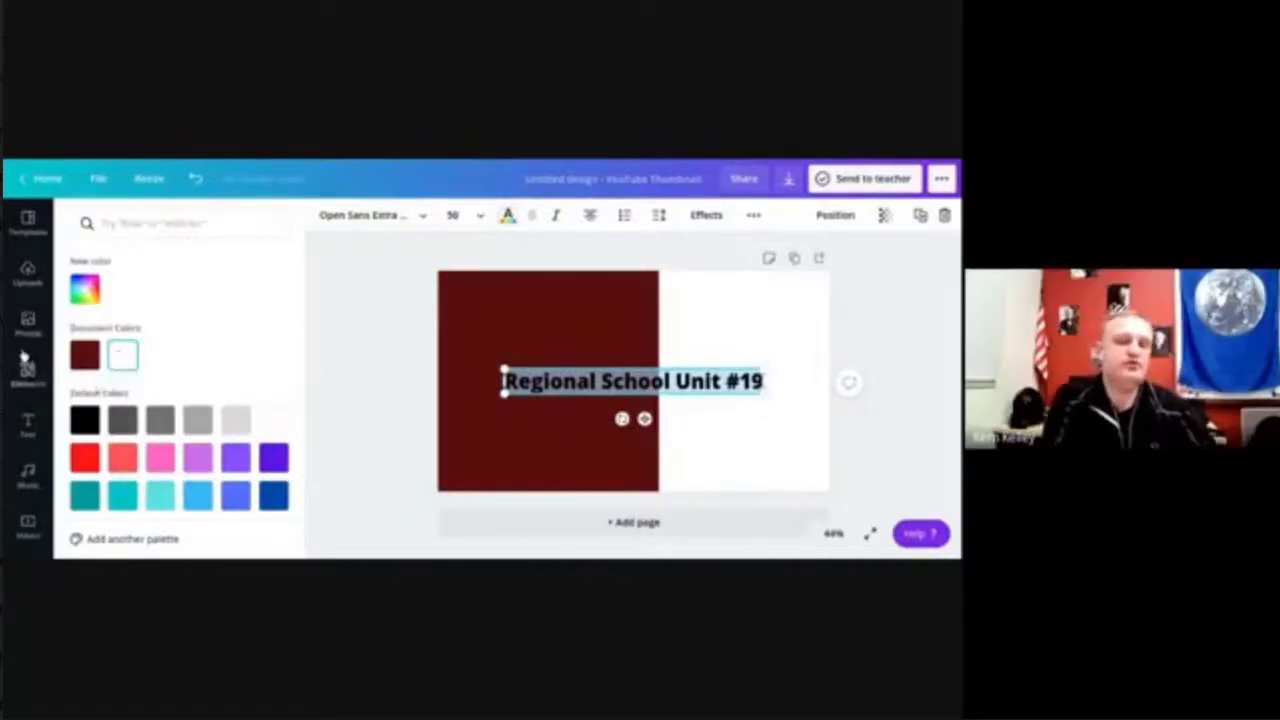
{"action": "left_click", "coordinate": [86, 354]}
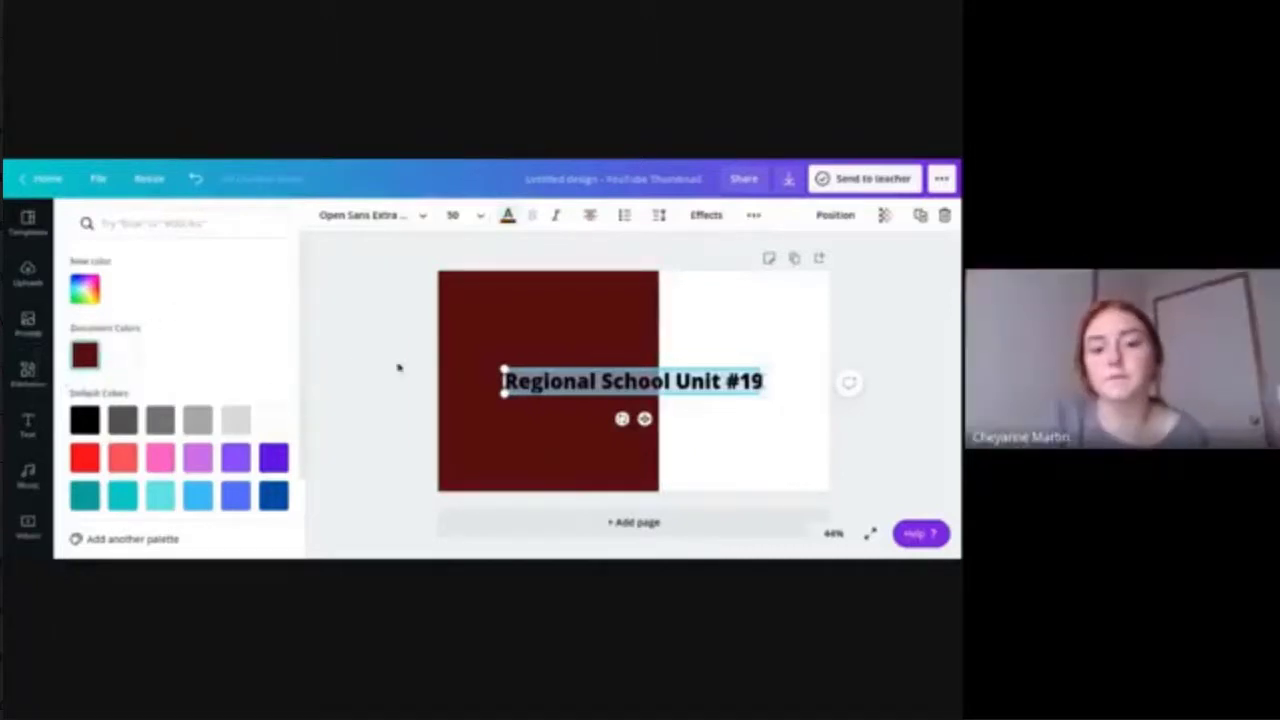
{"action": "left_click", "coordinate": [28, 425]}
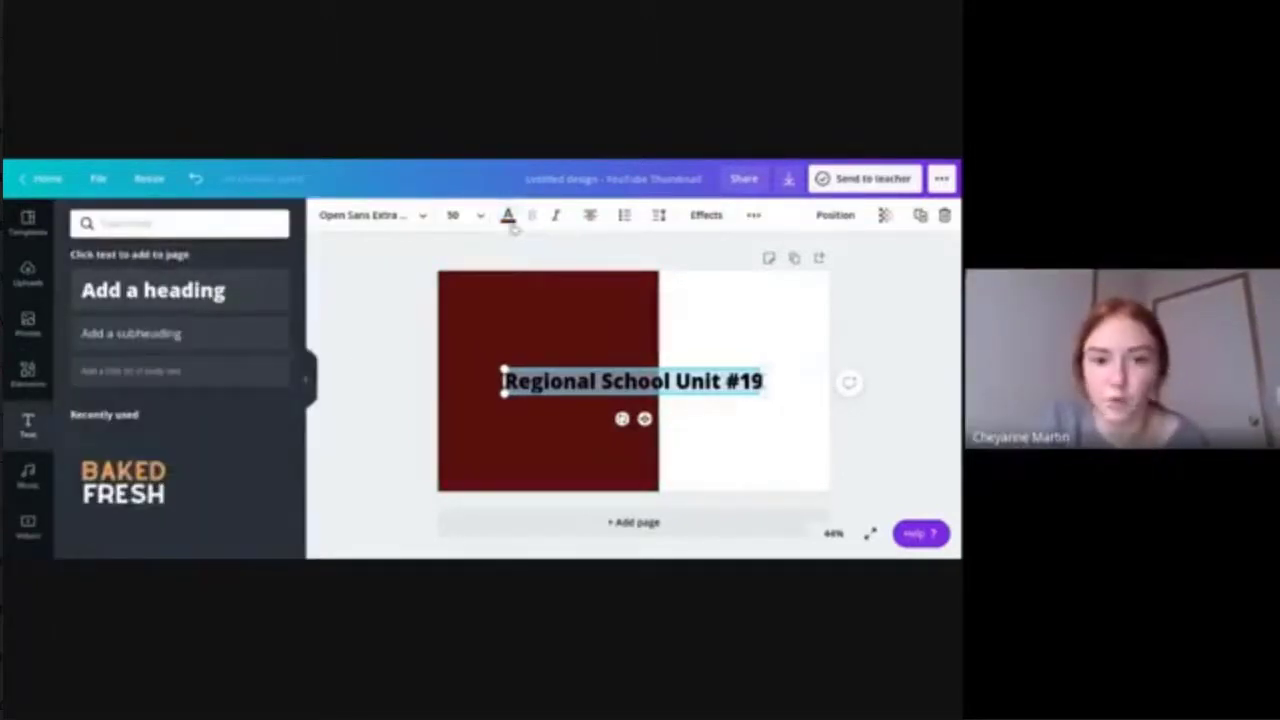
{"action": "left_click", "coordinate": [708, 381]}
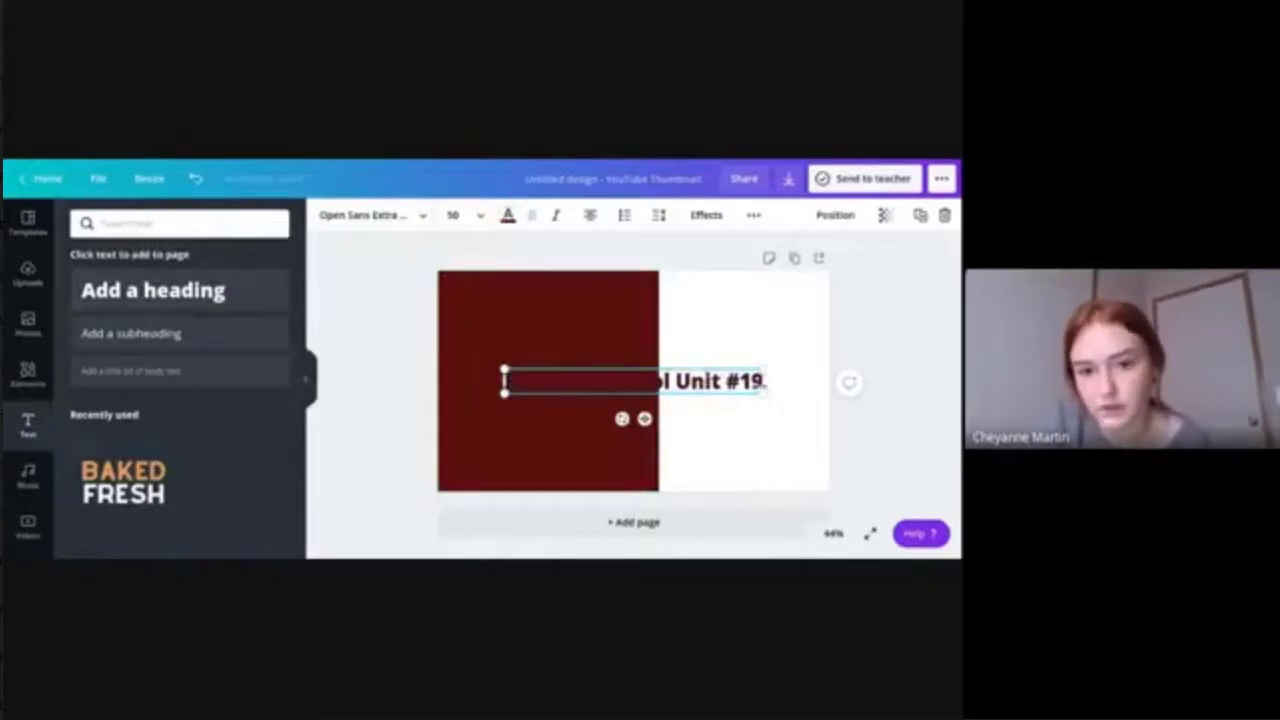
Shrink the heading to font size 37.1 near the white area and narrow its text box so "#19" wraps onto a second line.
{"action": "left_click_drag", "start_coordinate": [710, 368], "coordinate": [817, 363]}
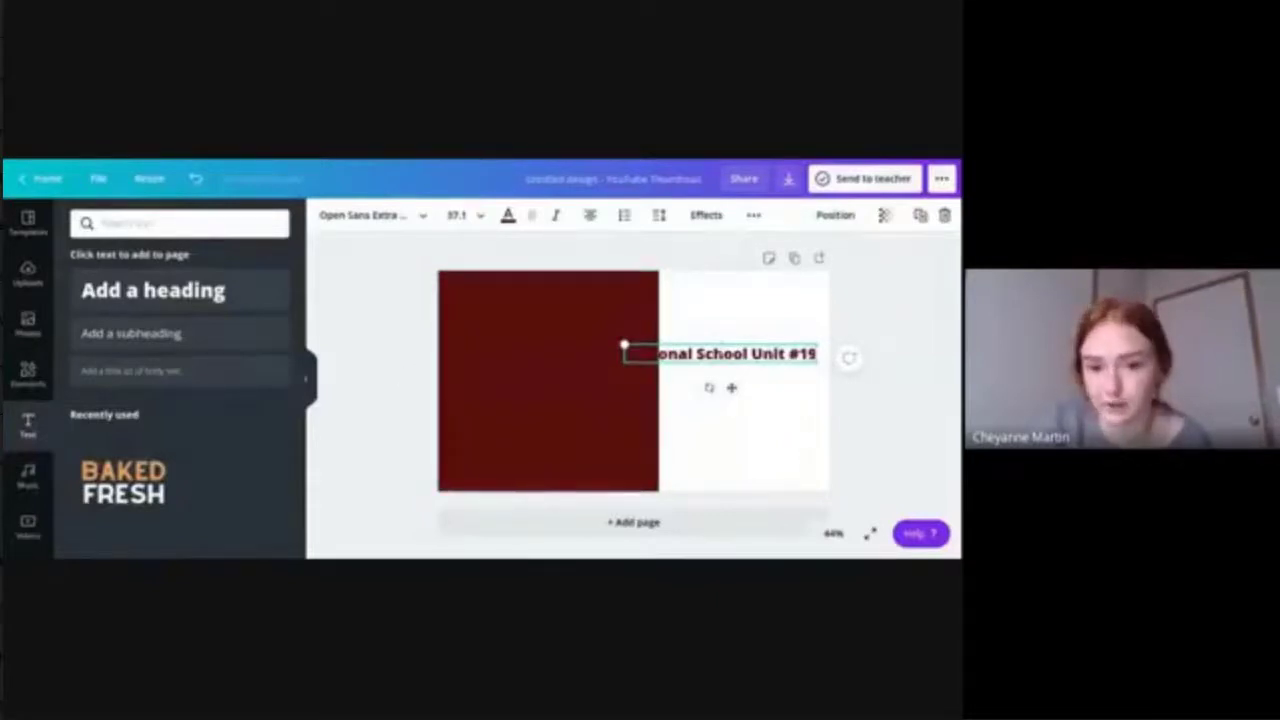
{"action": "left_click", "coordinate": [864, 332]}
{"action": "left_click", "coordinate": [768, 355]}
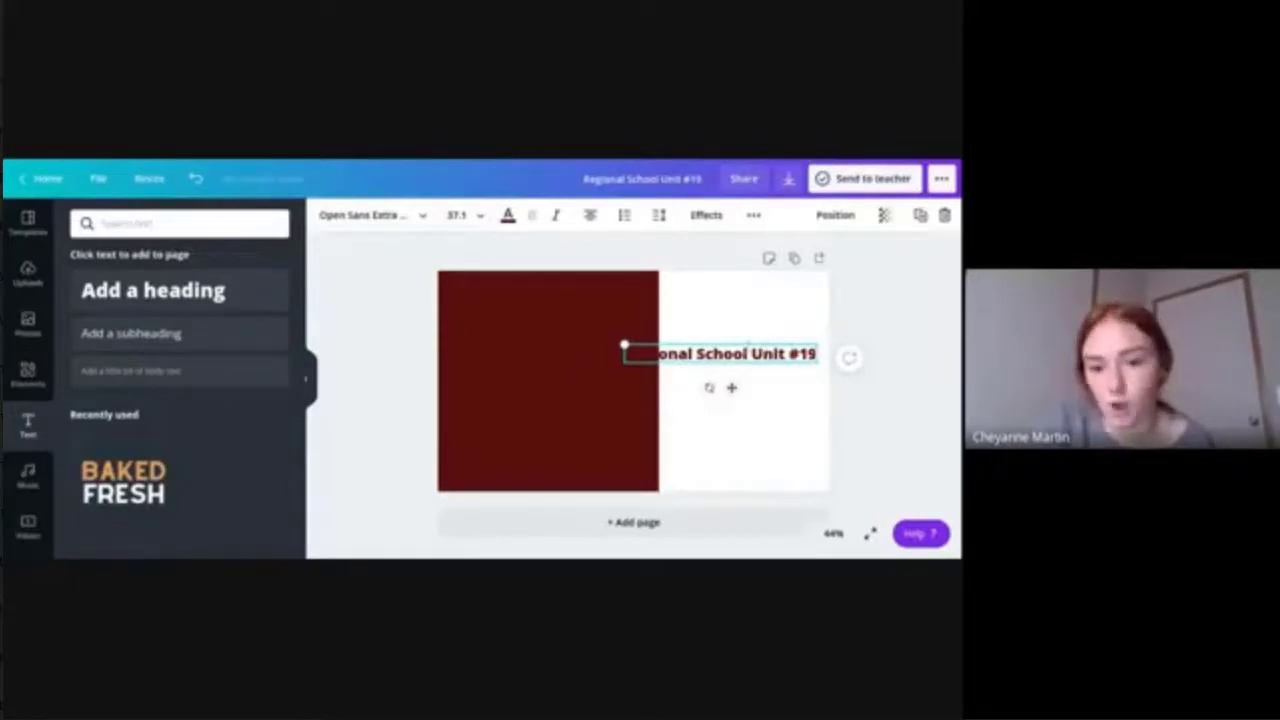
{"action": "left_click", "coordinate": [945, 306]}
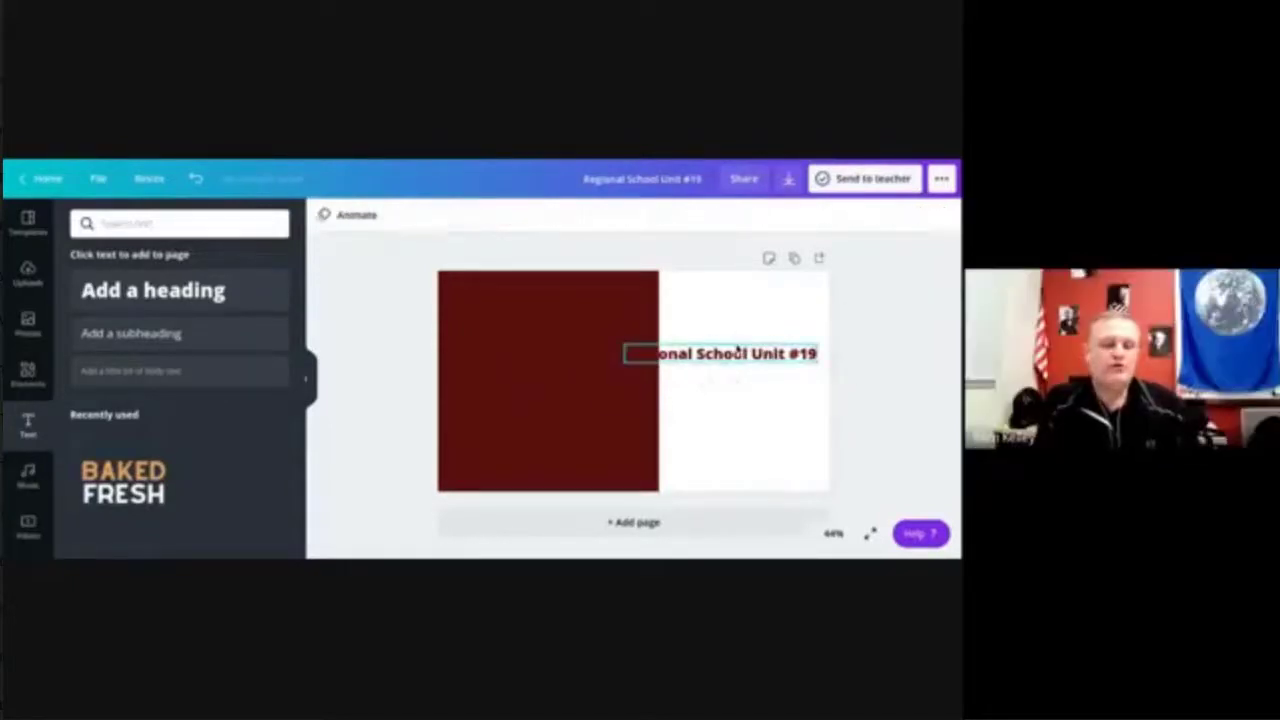
{"action": "left_click", "coordinate": [738, 352]}
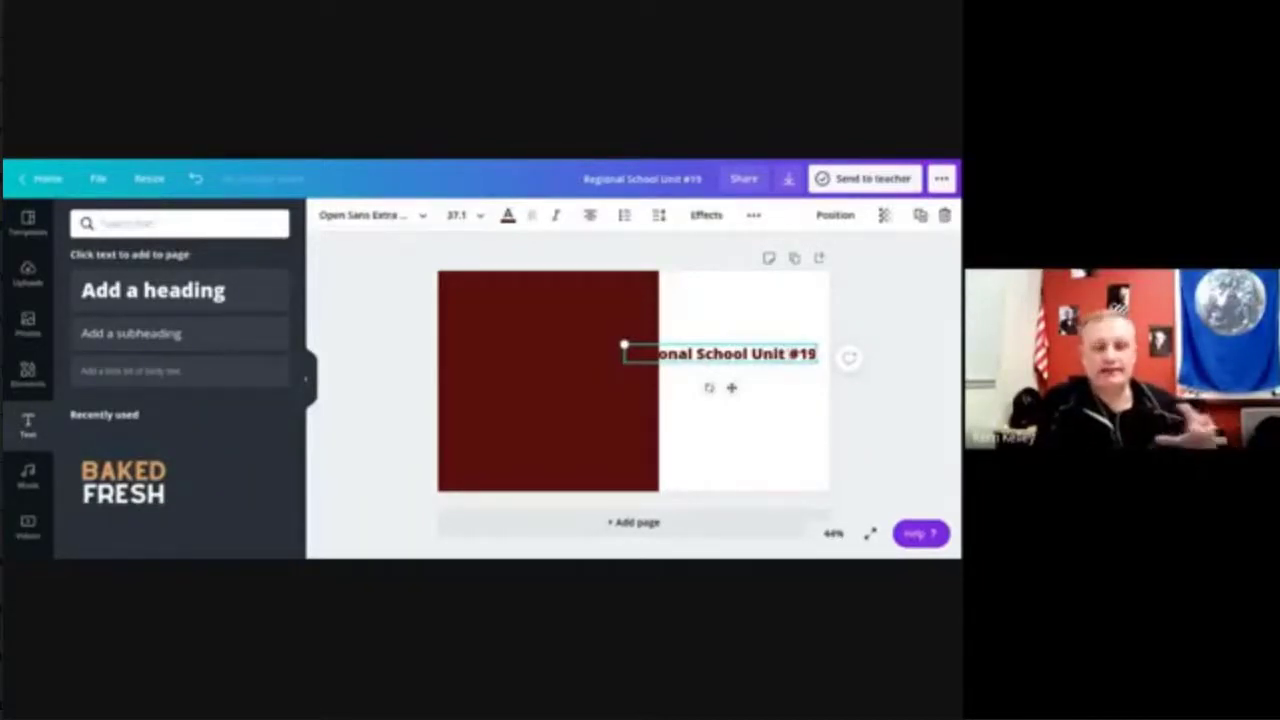
{"action": "left_click_drag", "start_coordinate": [624, 352], "coordinate": [638, 352]}
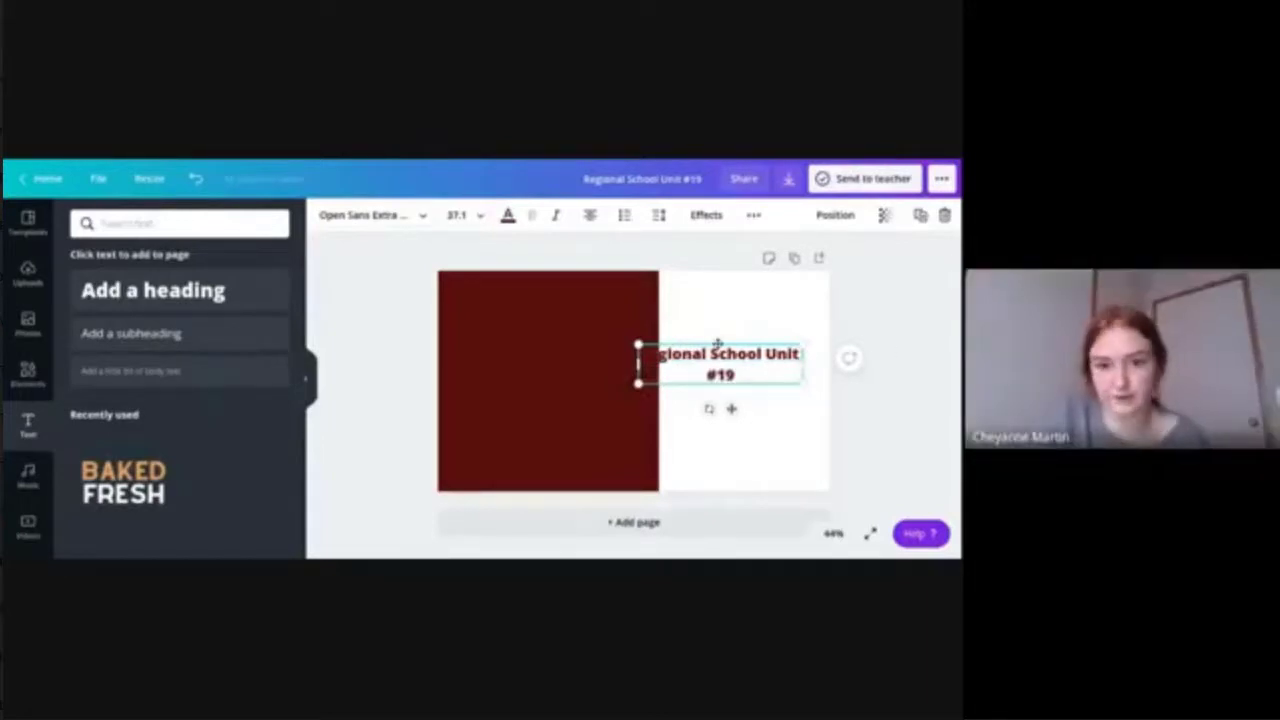
{"action": "left_click_drag", "start_coordinate": [718, 342], "coordinate": [790, 352]}
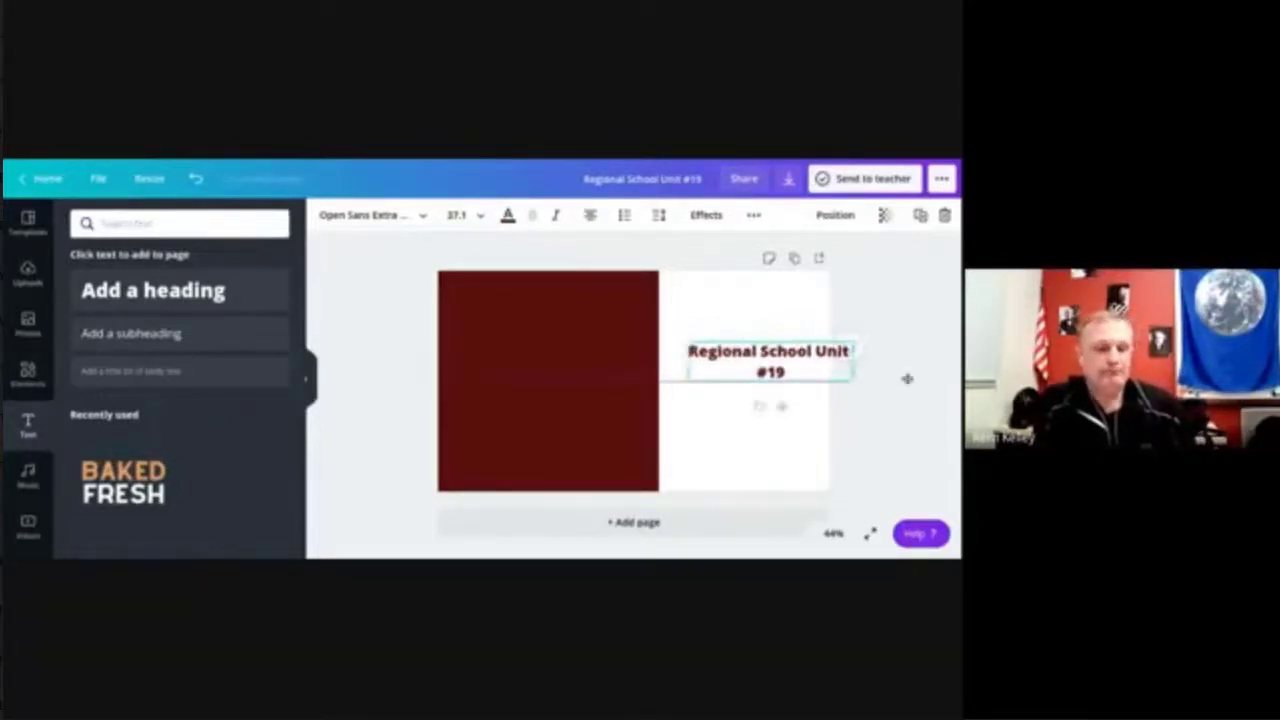
{"action": "key", "text": "Delete"}
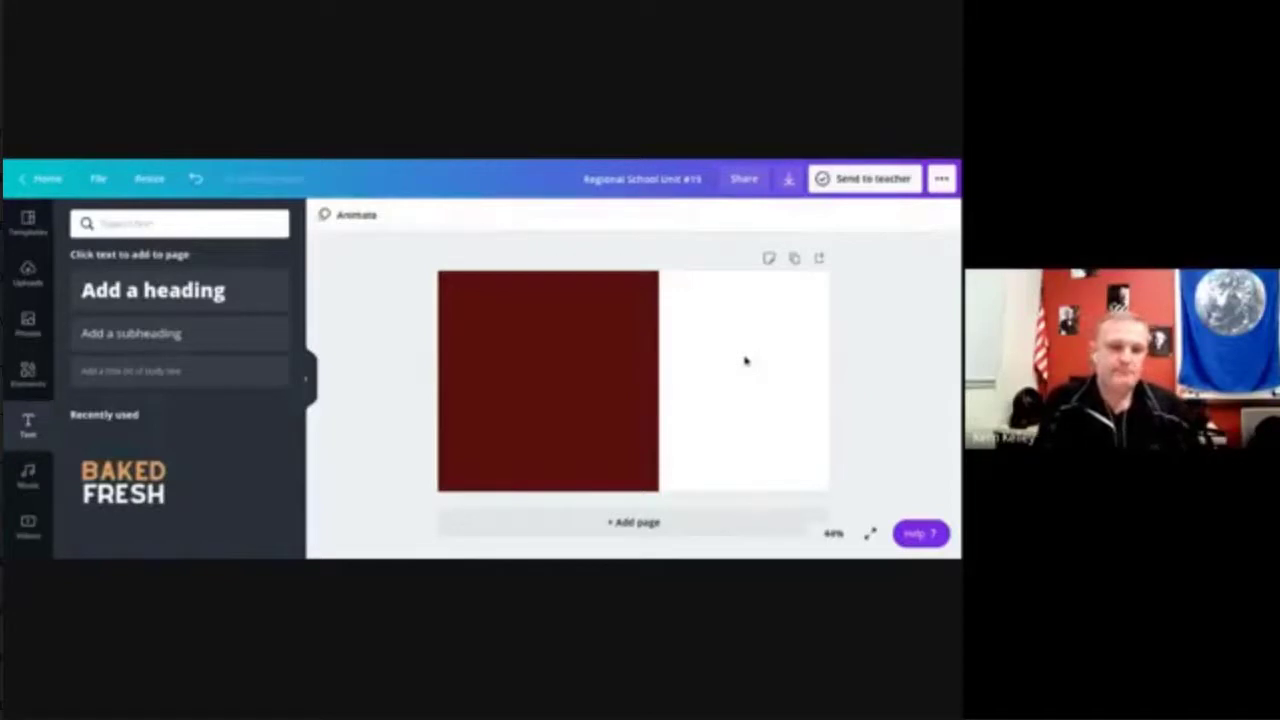
{"action": "left_click", "coordinate": [745, 360]}
{"action": "key", "text": "ctrl+z"}
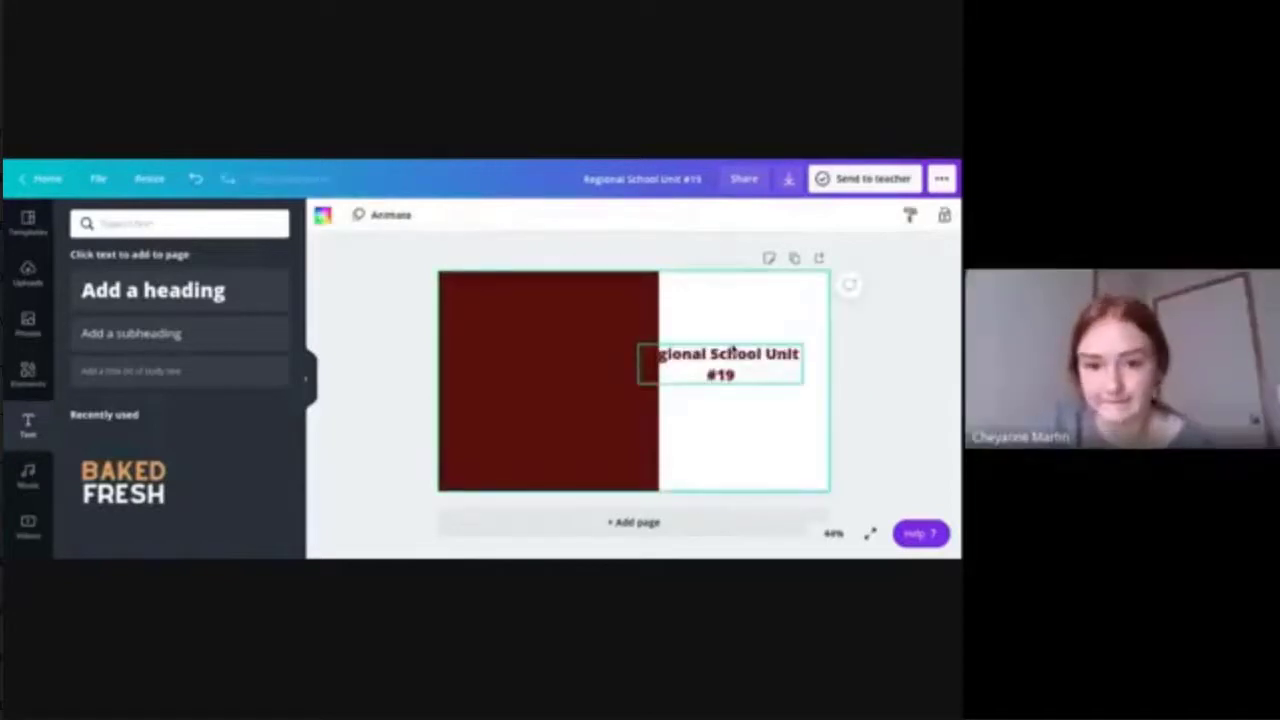
Move the two-line heading fully onto the white area beside the dark red block.
{"action": "left_click", "coordinate": [733, 350]}
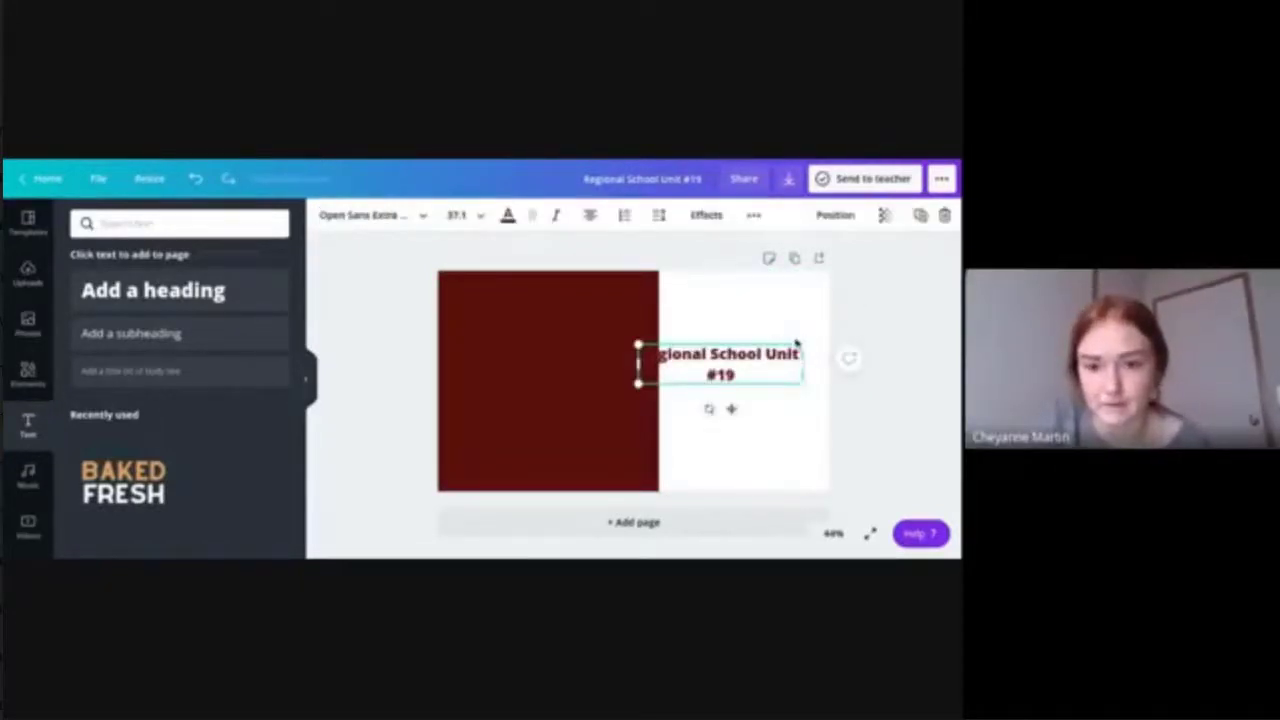
{"action": "left_click", "coordinate": [908, 414]}
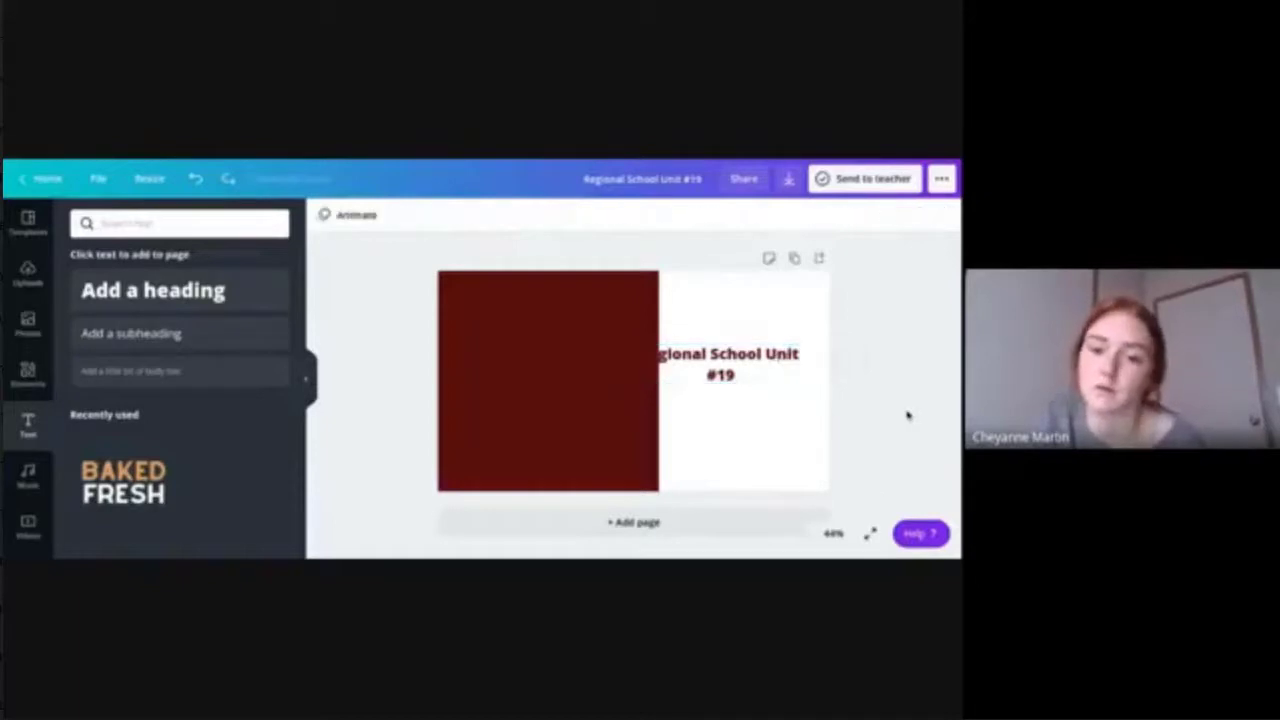
{"action": "left_click", "coordinate": [725, 350]}
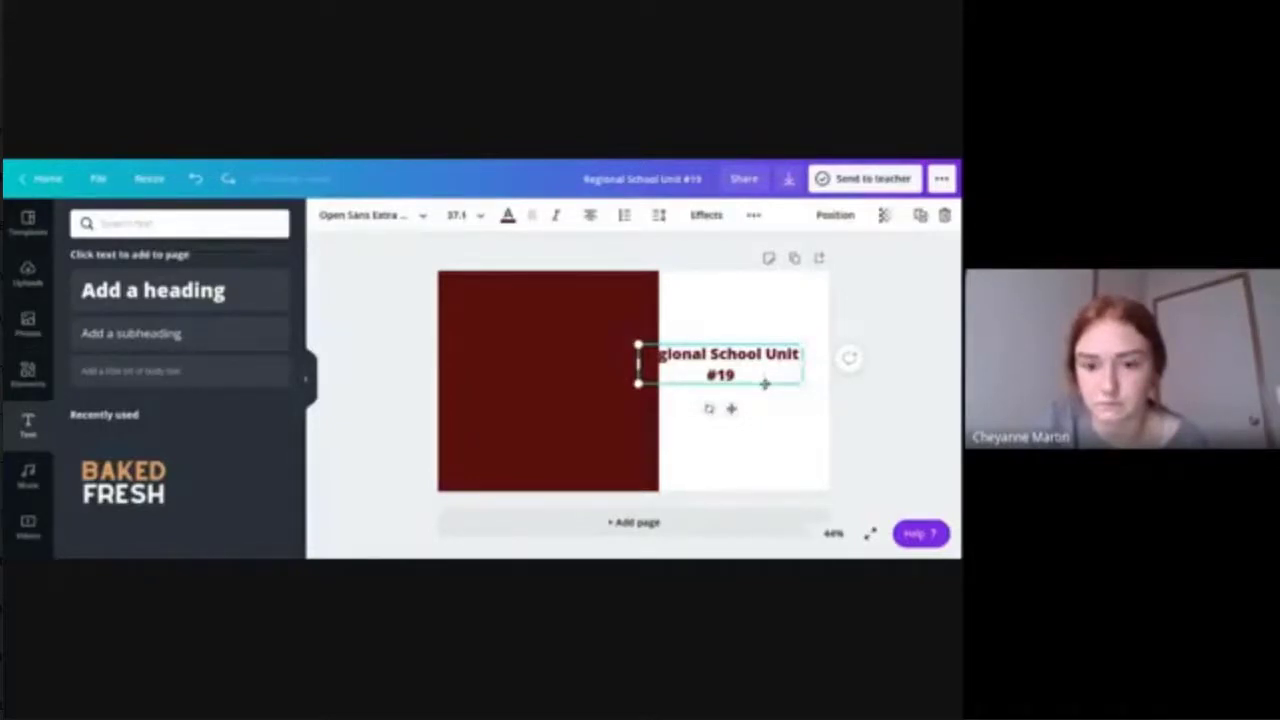
{"action": "left_click_drag", "start_coordinate": [769, 383], "coordinate": [795, 383]}
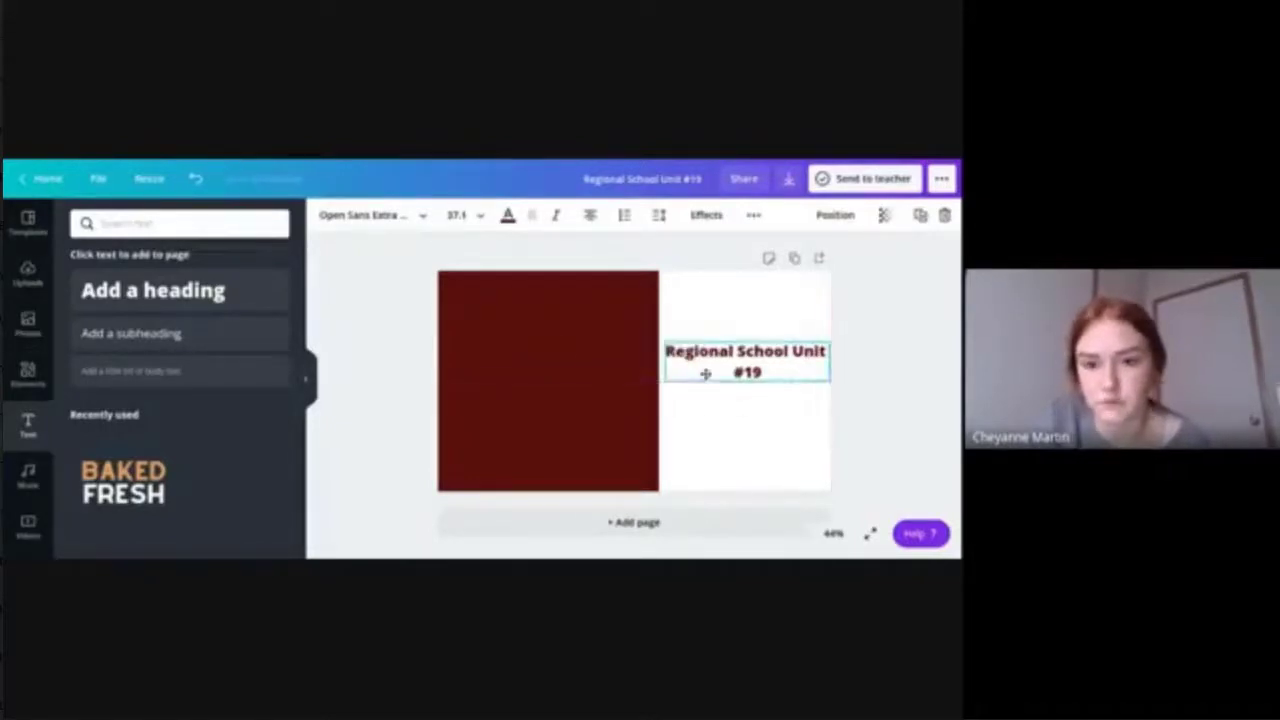
Narrow the dark red block to half the page width and shift the heading toward it within the white area.
{"action": "left_click", "coordinate": [532, 418]}
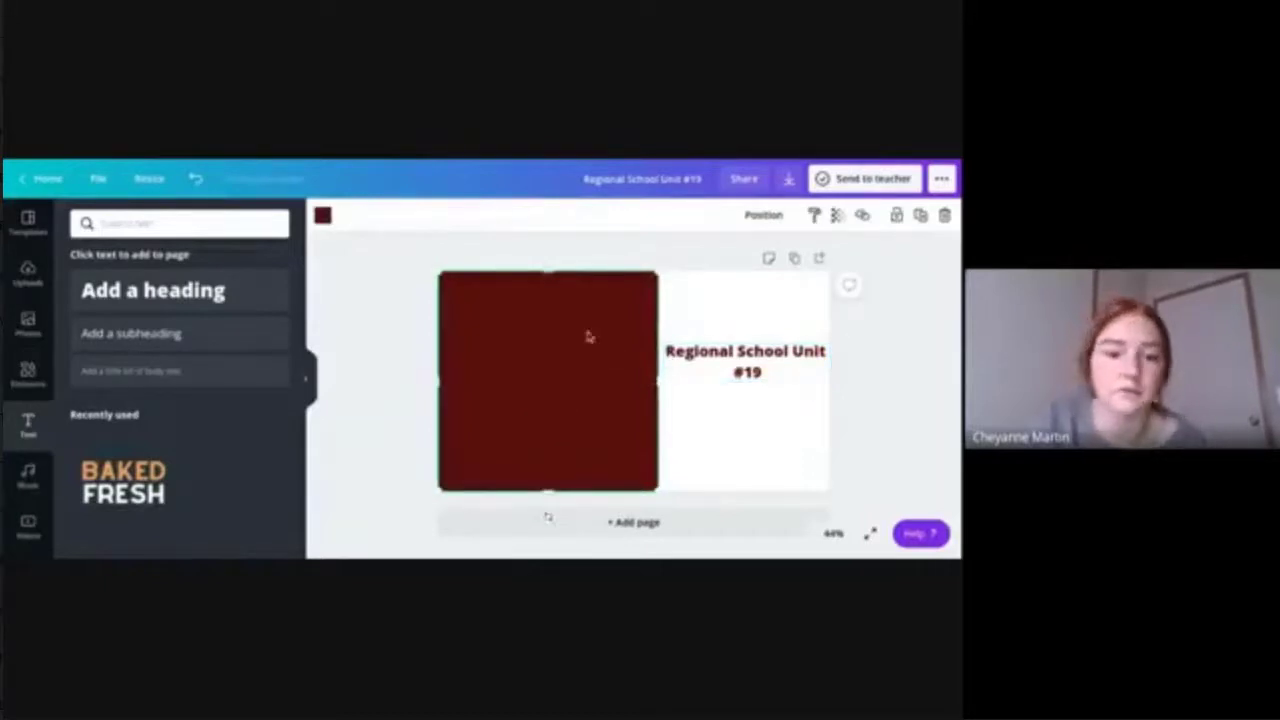
{"action": "left_click_drag", "start_coordinate": [655, 381], "coordinate": [628, 381]}
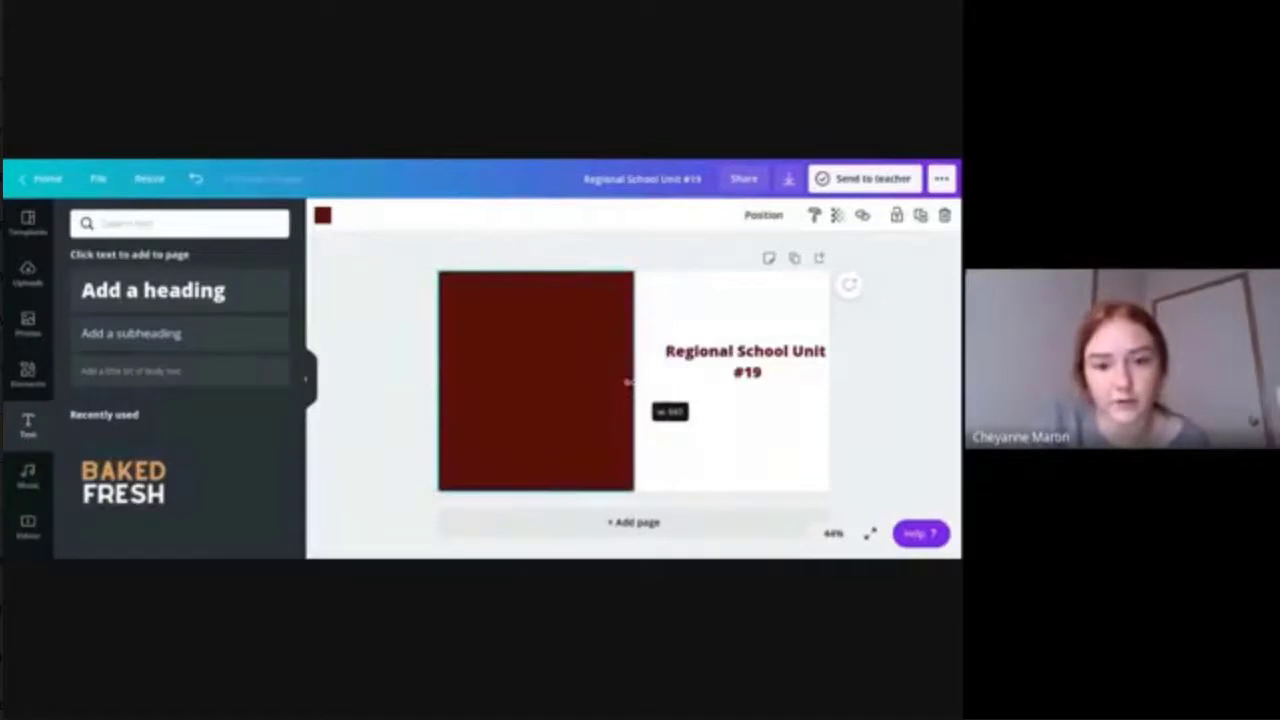
{"action": "left_click", "coordinate": [788, 354]}
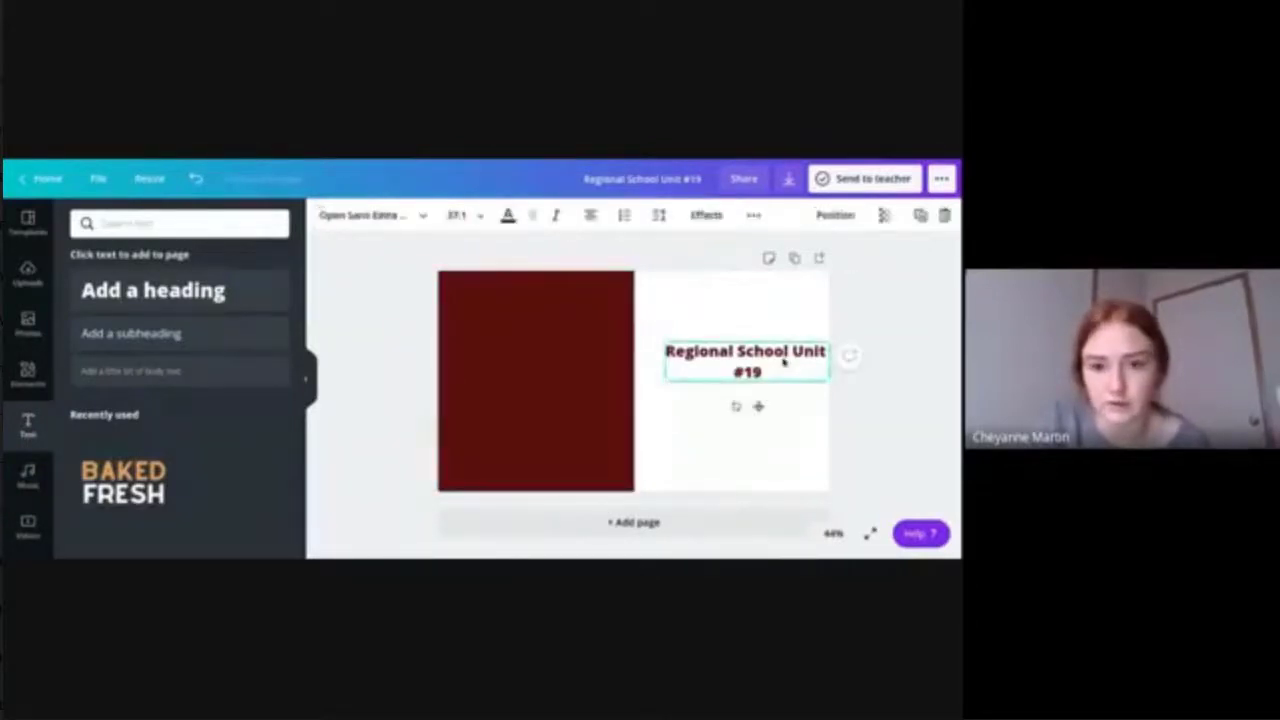
{"action": "left_click_drag", "start_coordinate": [784, 363], "coordinate": [760, 360]}
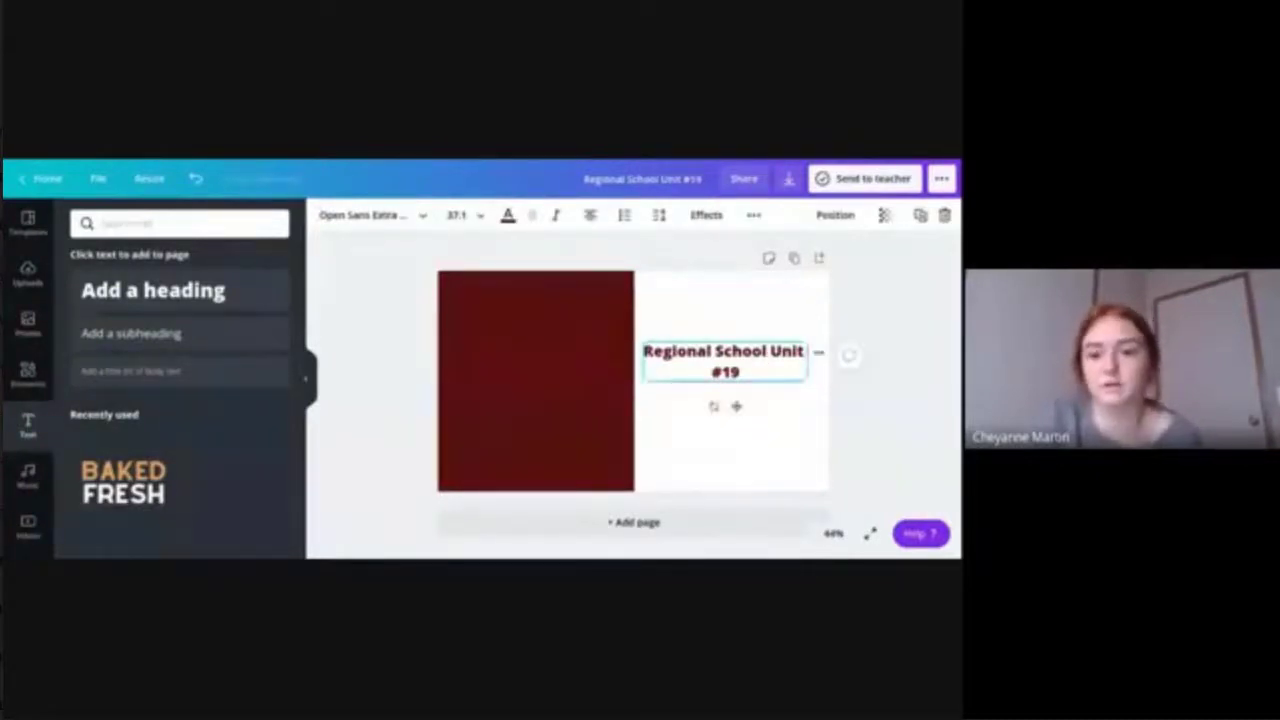
{"action": "left_click", "coordinate": [914, 414]}
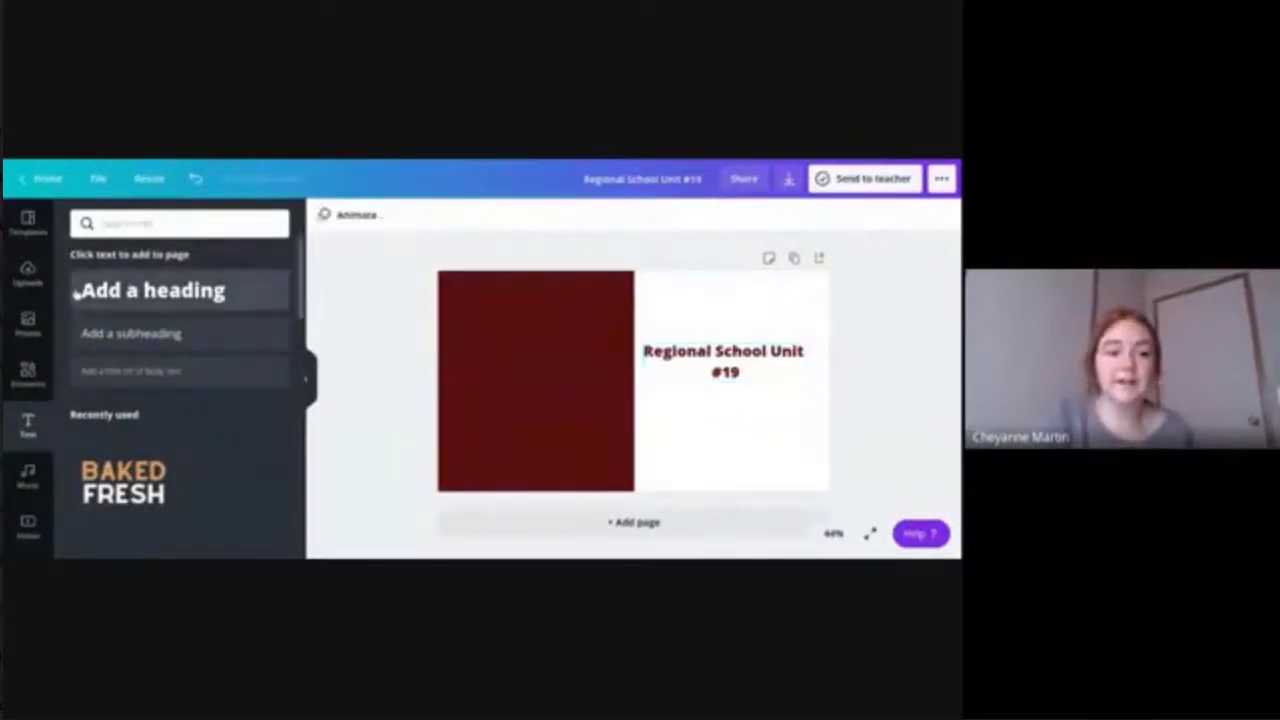
Add the uploaded Regional School Unit seal image to the page, shrink it and center it on the dark red block.
{"action": "left_click", "coordinate": [27, 274]}
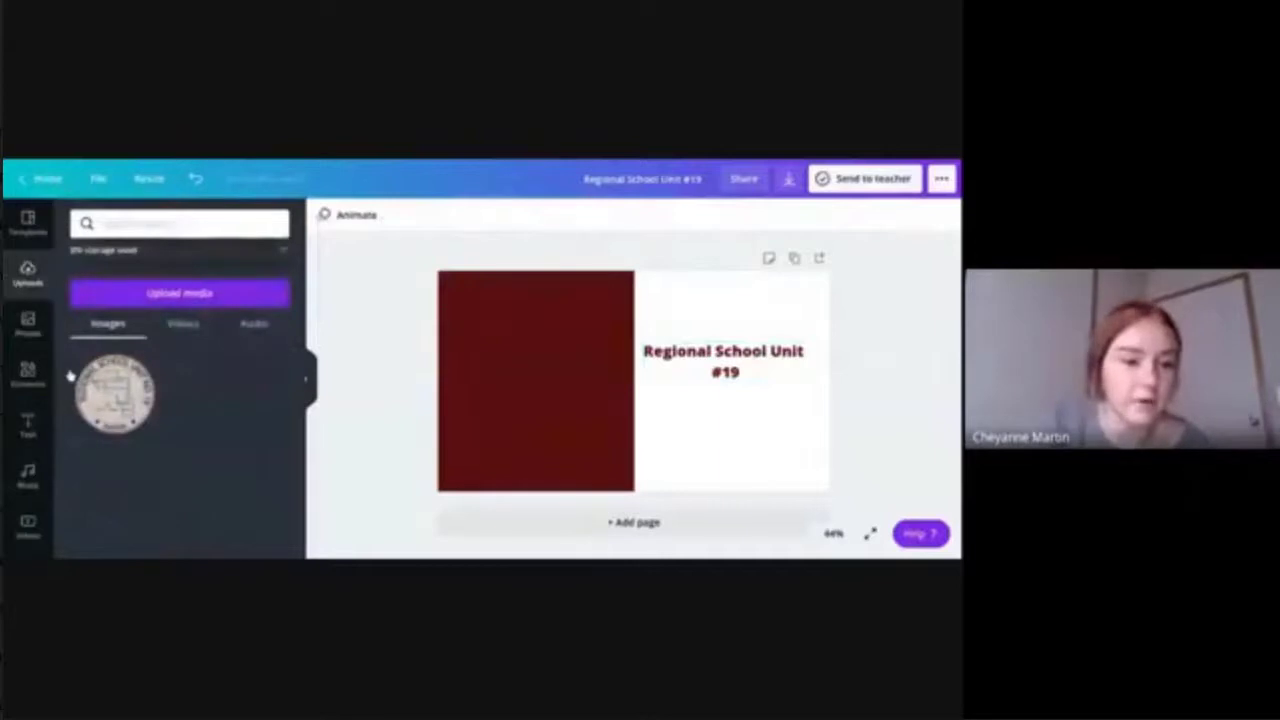
{"action": "left_click", "coordinate": [115, 392]}
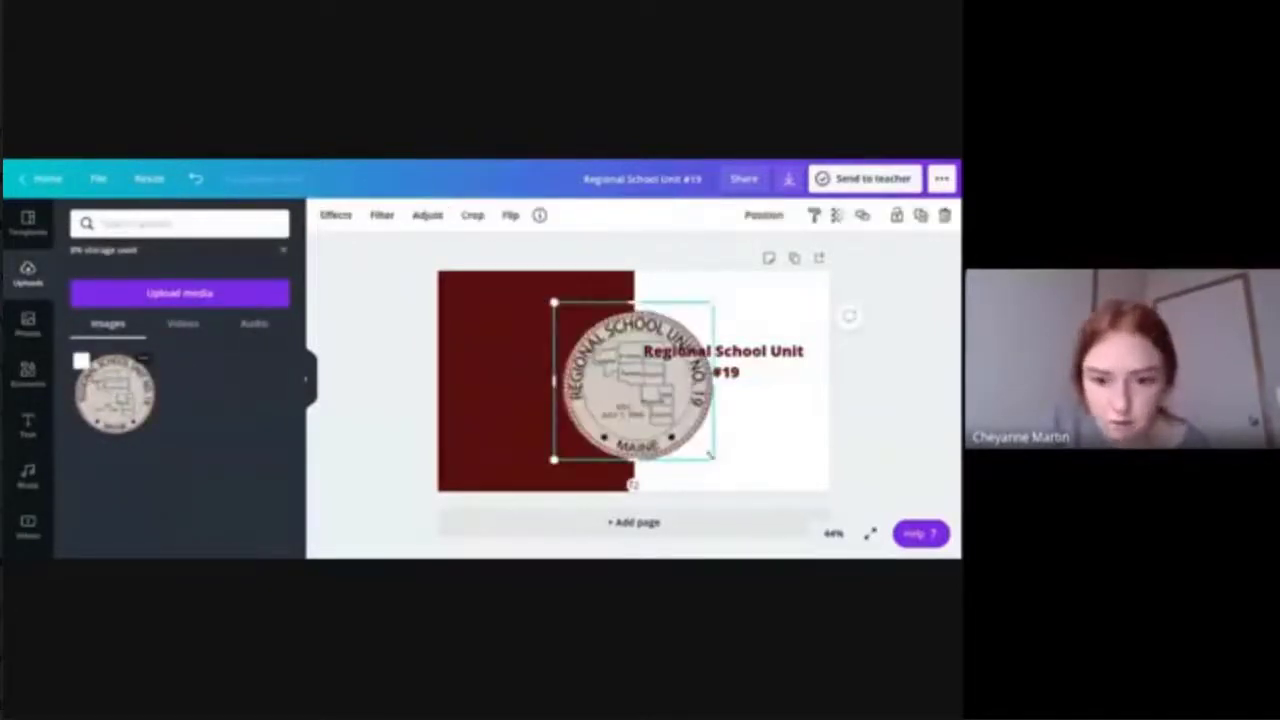
{"action": "left_click_drag", "start_coordinate": [710, 460], "coordinate": [675, 422]}
{"action": "left_click_drag", "start_coordinate": [625, 372], "coordinate": [547, 376]}
{"action": "left_click", "coordinate": [847, 364]}
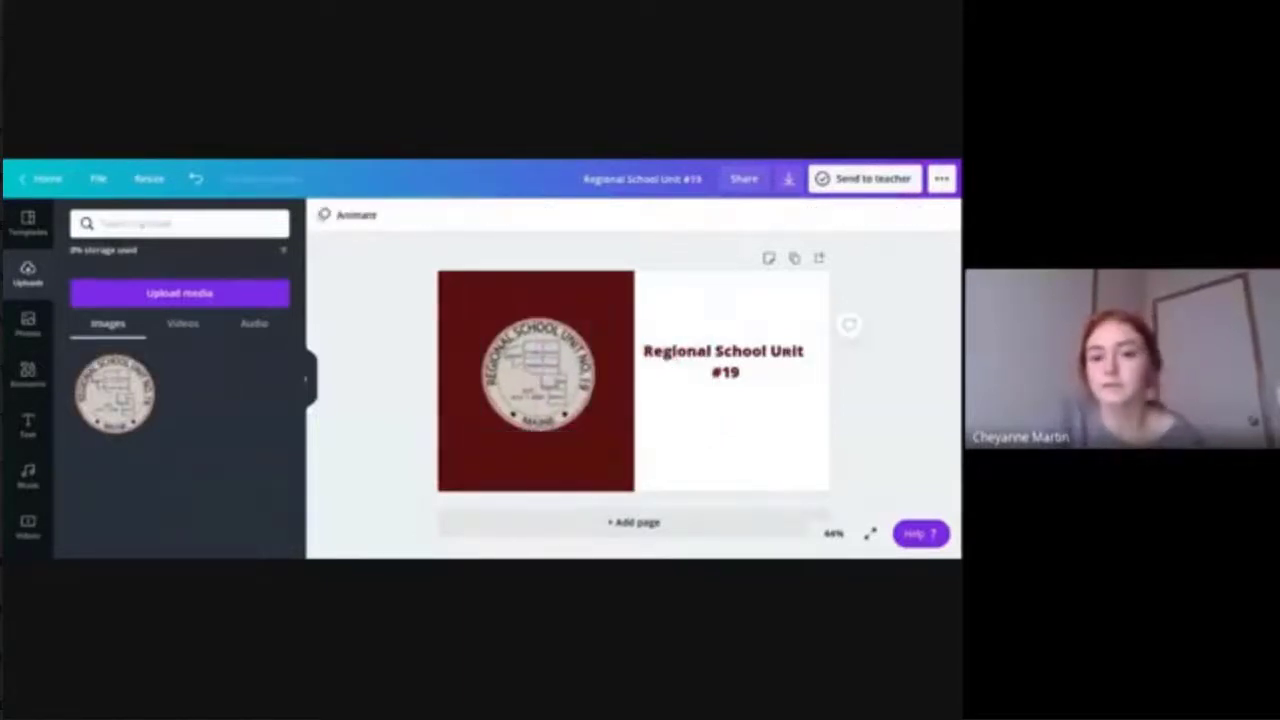
{"action": "left_click", "coordinate": [725, 362]}
{"action": "left_click", "coordinate": [903, 389]}
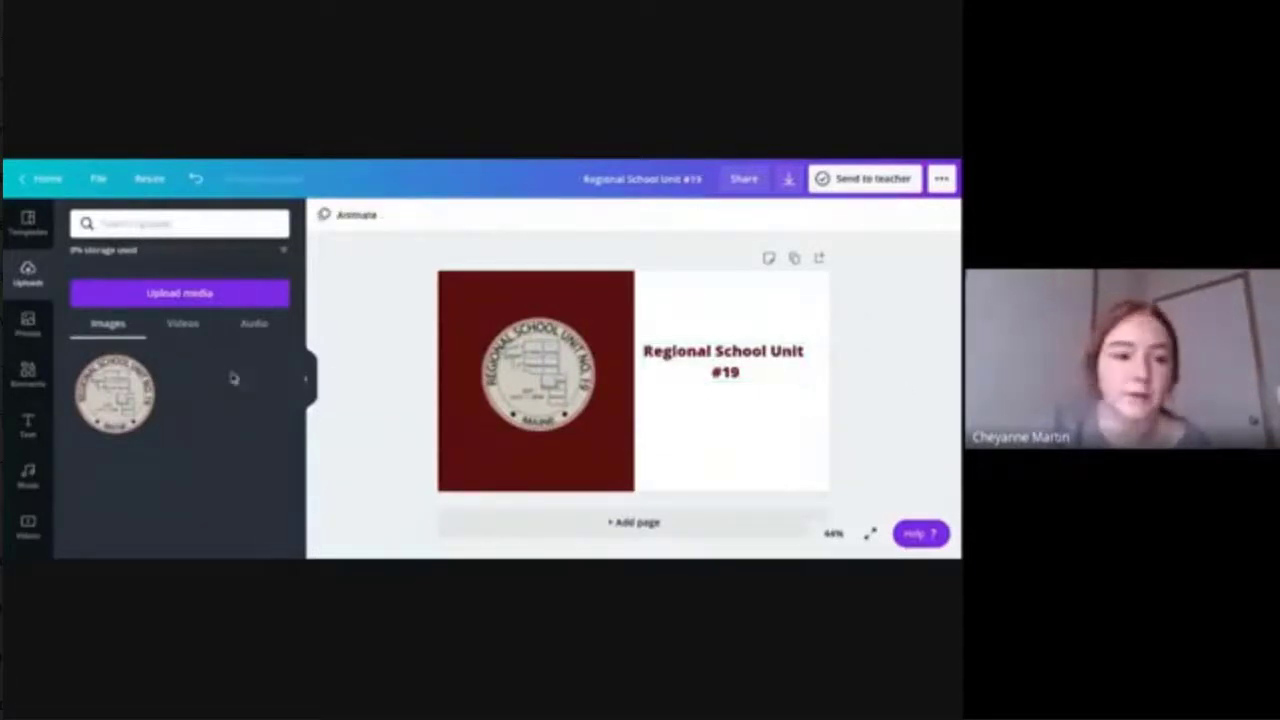
Browse the full collection of line elements and add the triple-stripe line to the page.
{"action": "left_click", "coordinate": [26, 372]}
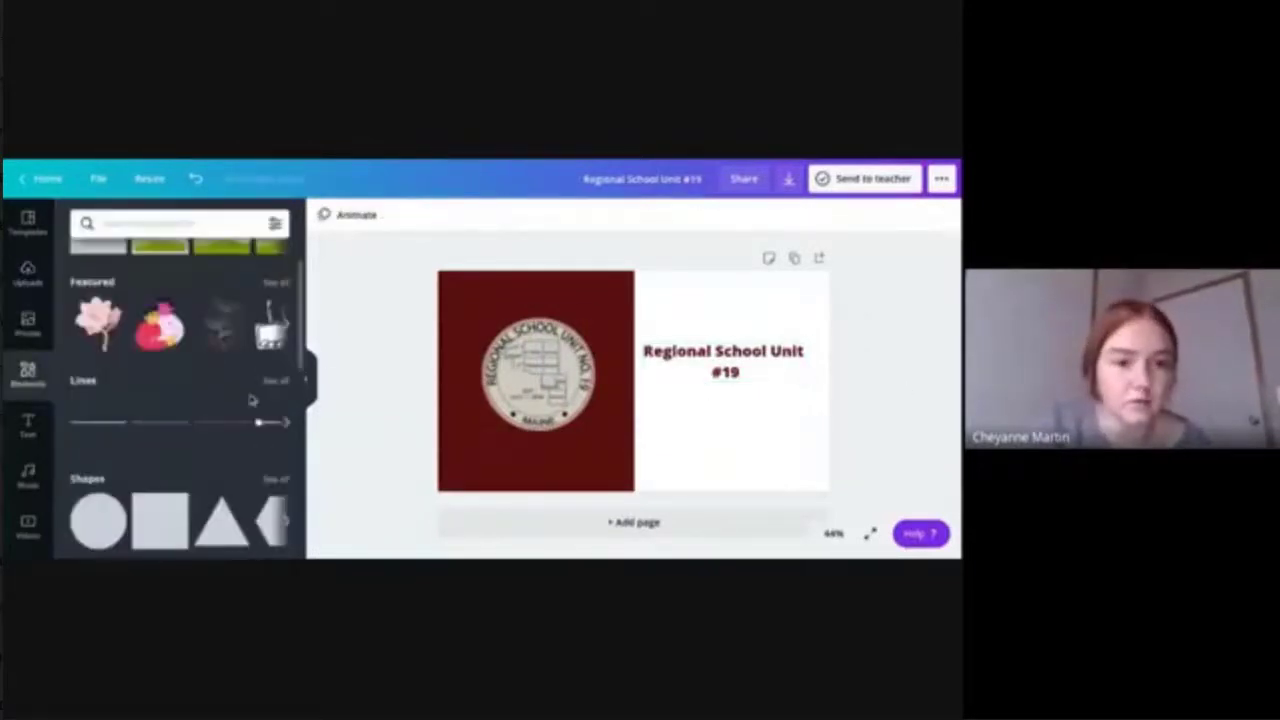
{"action": "scroll", "coordinate": [250, 400], "scroll_direction": "down", "scroll_amount": 2}
{"action": "scroll", "coordinate": [252, 400], "scroll_direction": "up", "scroll_amount": 1}
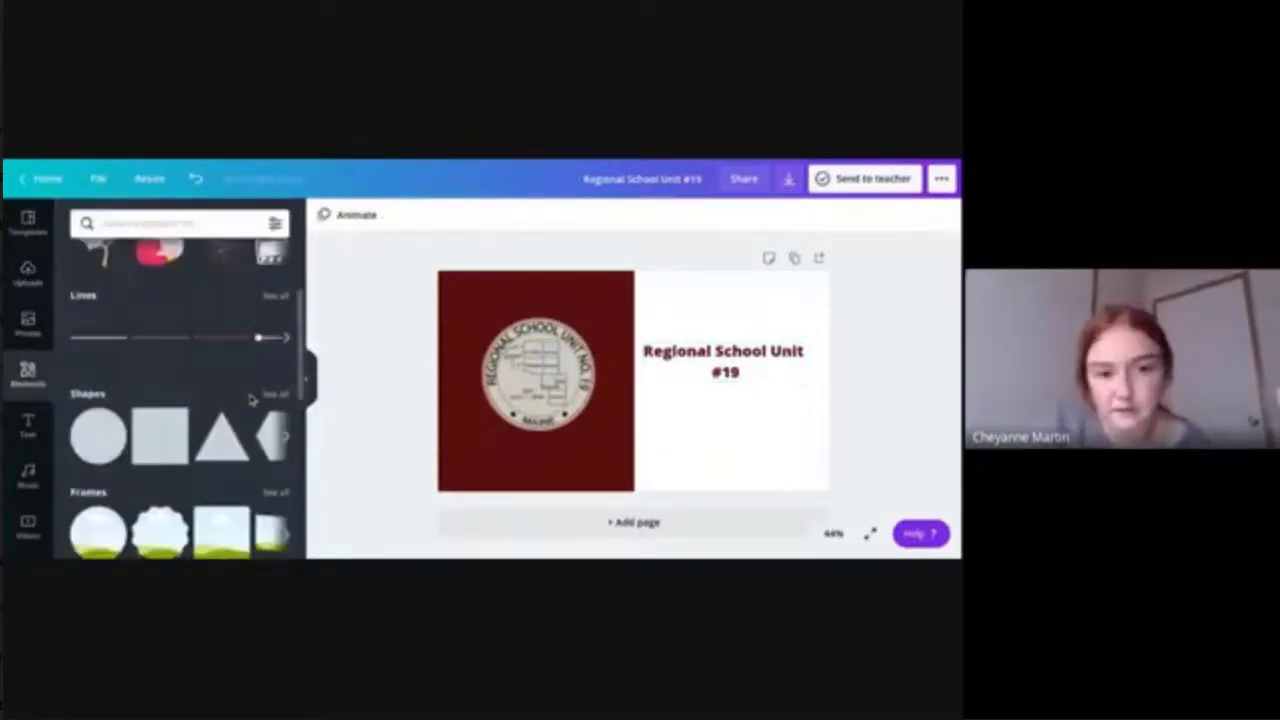
{"action": "left_click", "coordinate": [287, 339]}
{"action": "left_click", "coordinate": [287, 339]}
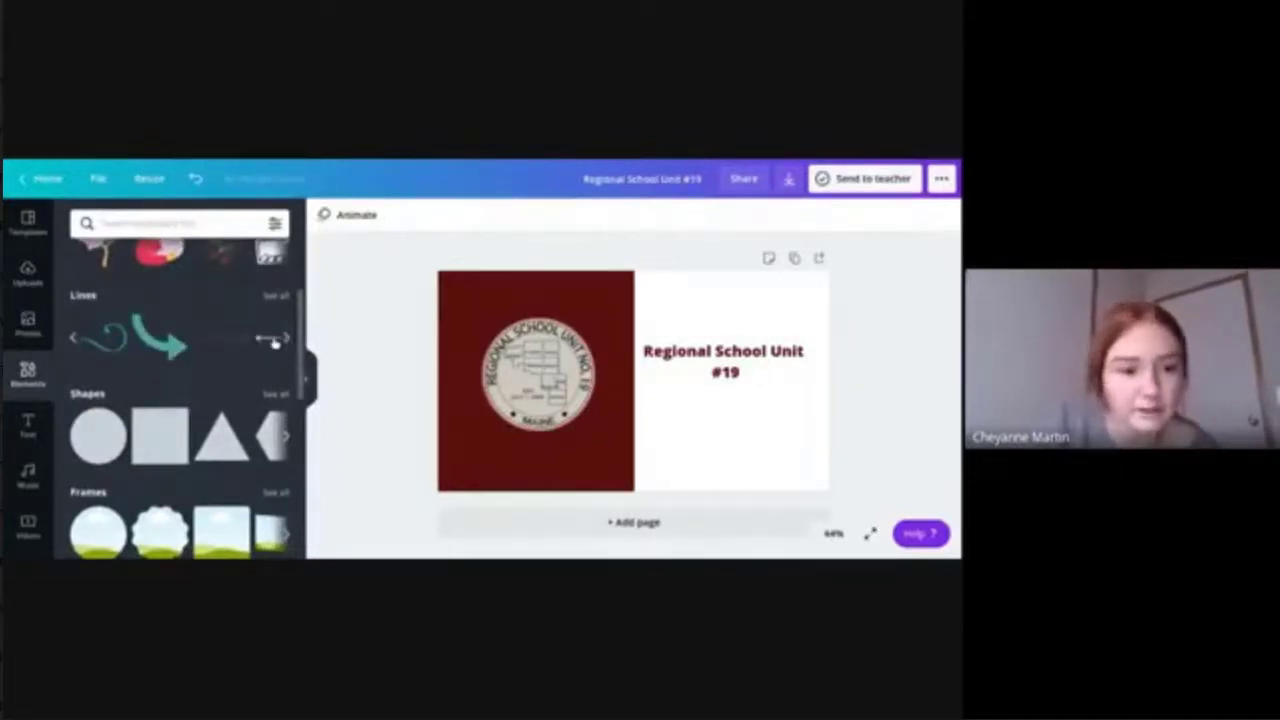
{"action": "left_click", "coordinate": [272, 298]}
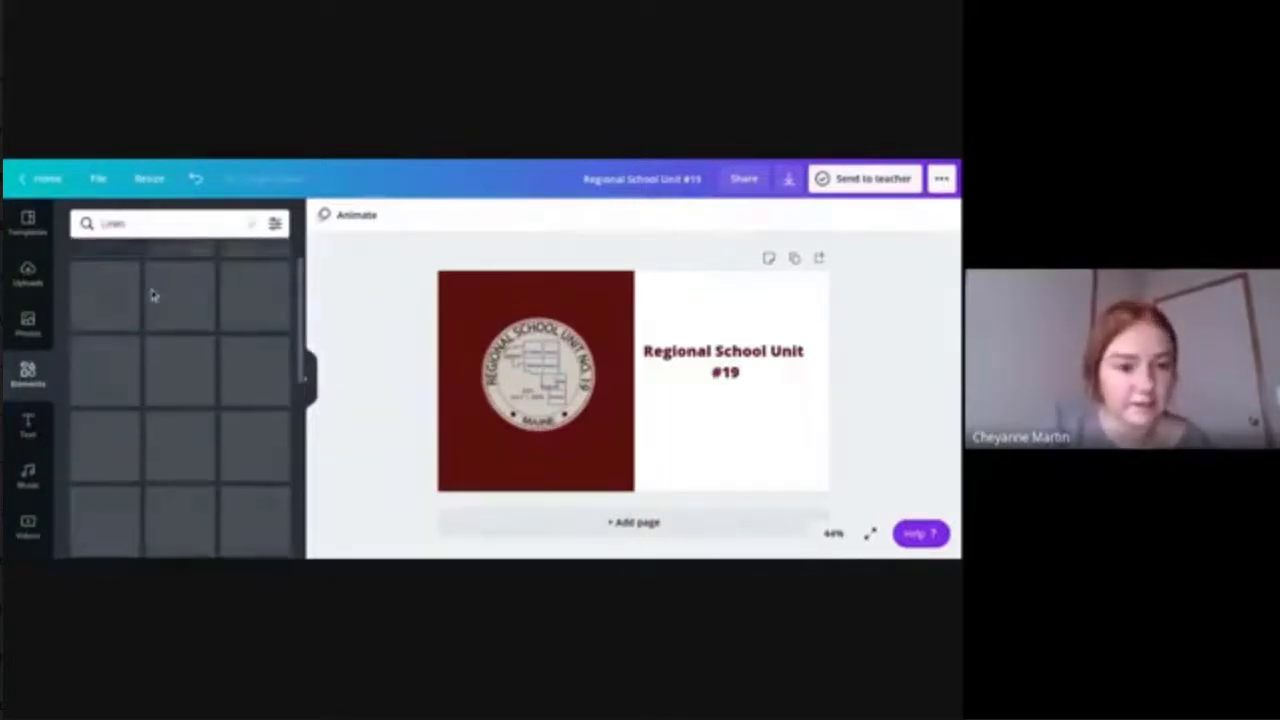
{"action": "scroll", "coordinate": [254, 357], "scroll_direction": "down", "scroll_amount": 2}
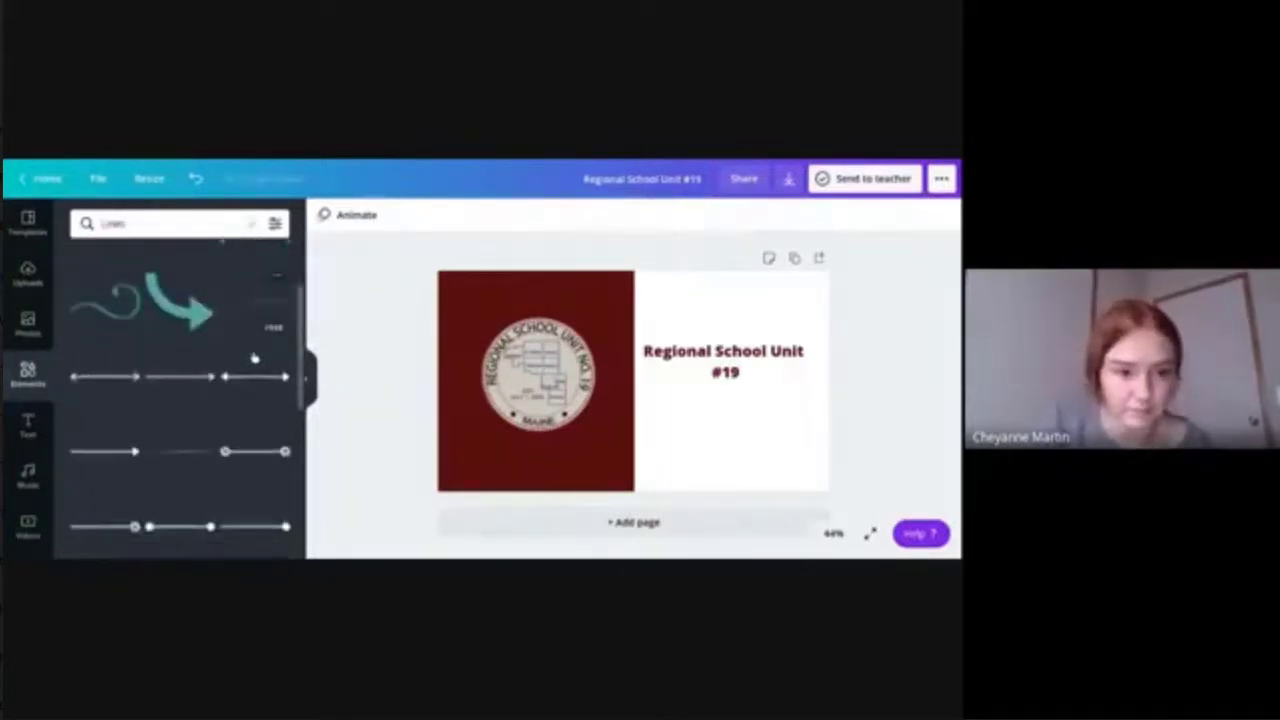
{"action": "scroll", "coordinate": [254, 357], "scroll_direction": "down", "scroll_amount": 5}
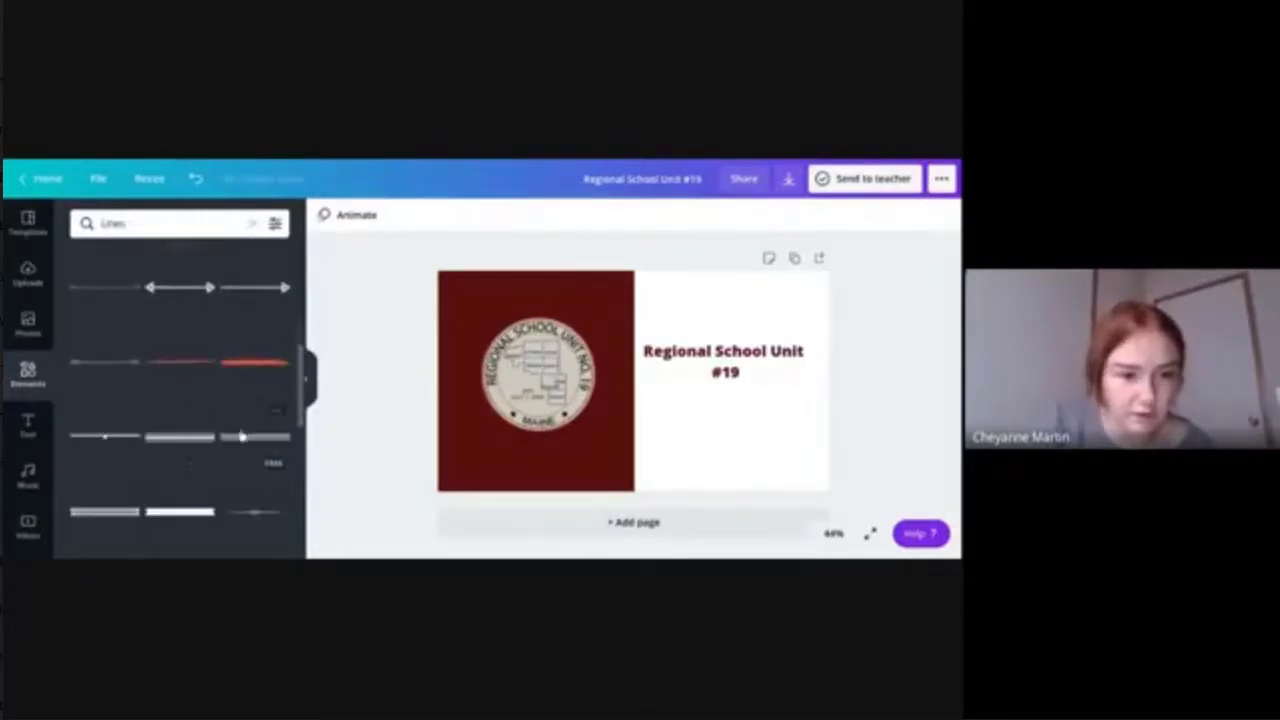
{"action": "left_click", "coordinate": [170, 440]}
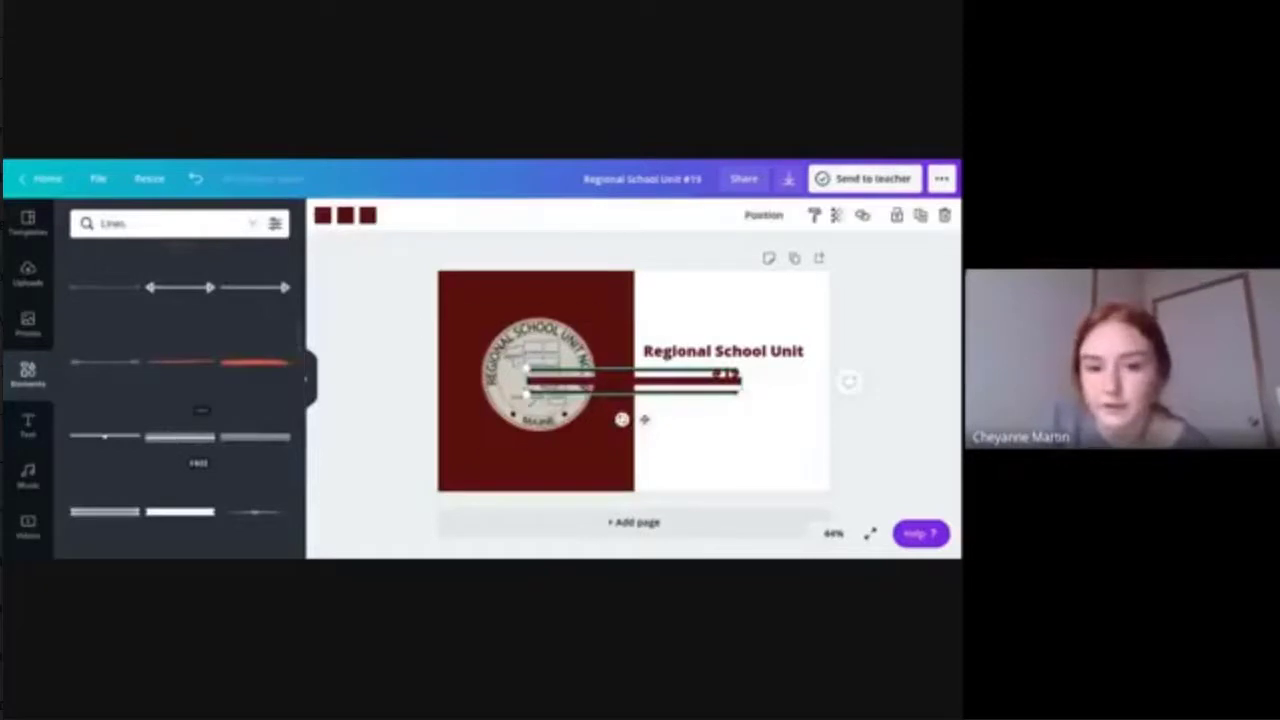
Place the striped line along the top edge of the page and trim it to the width of the white area.
{"action": "left_click_drag", "start_coordinate": [644, 419], "coordinate": [751, 283]}
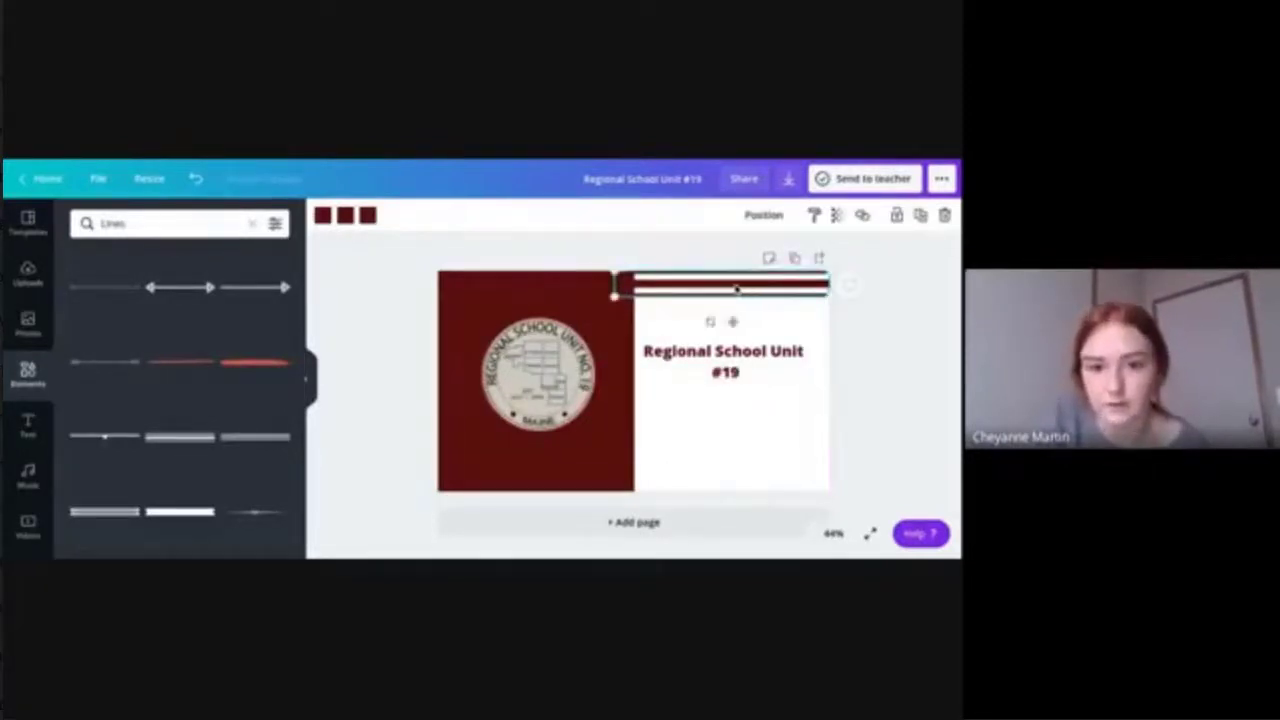
{"action": "left_click_drag", "start_coordinate": [616, 284], "coordinate": [635, 283]}
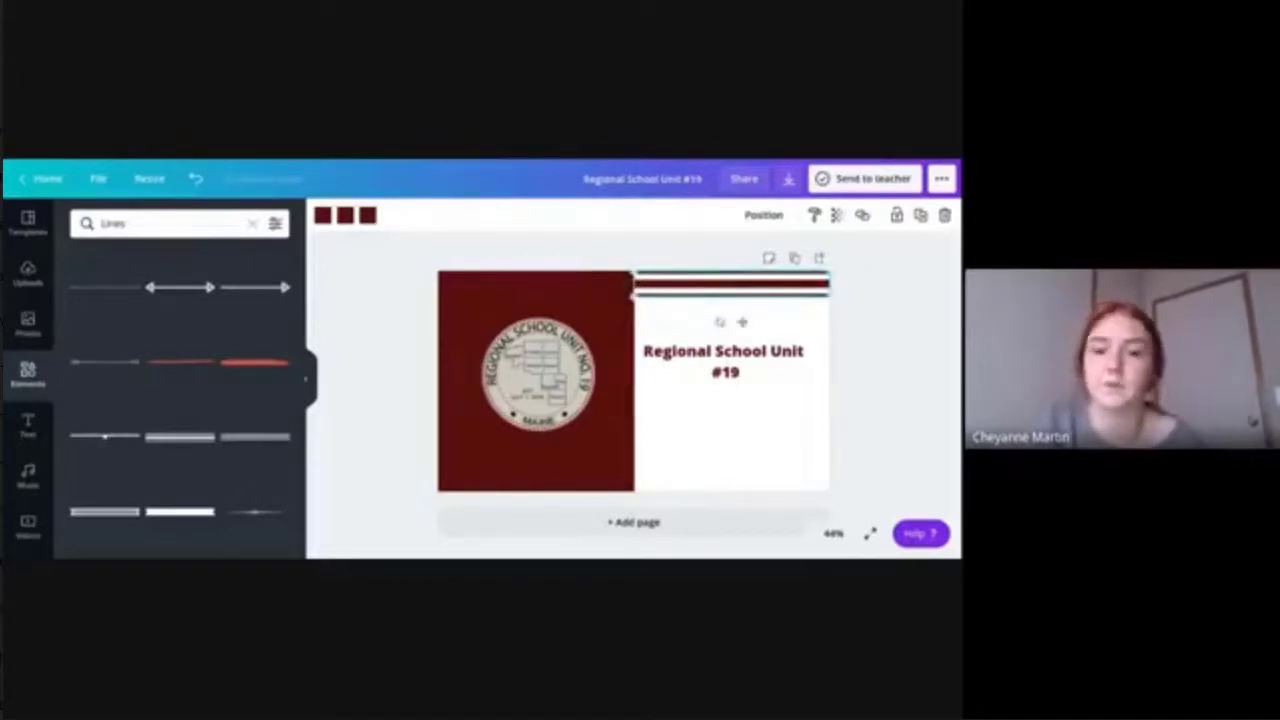
{"action": "left_click", "coordinate": [846, 284]}
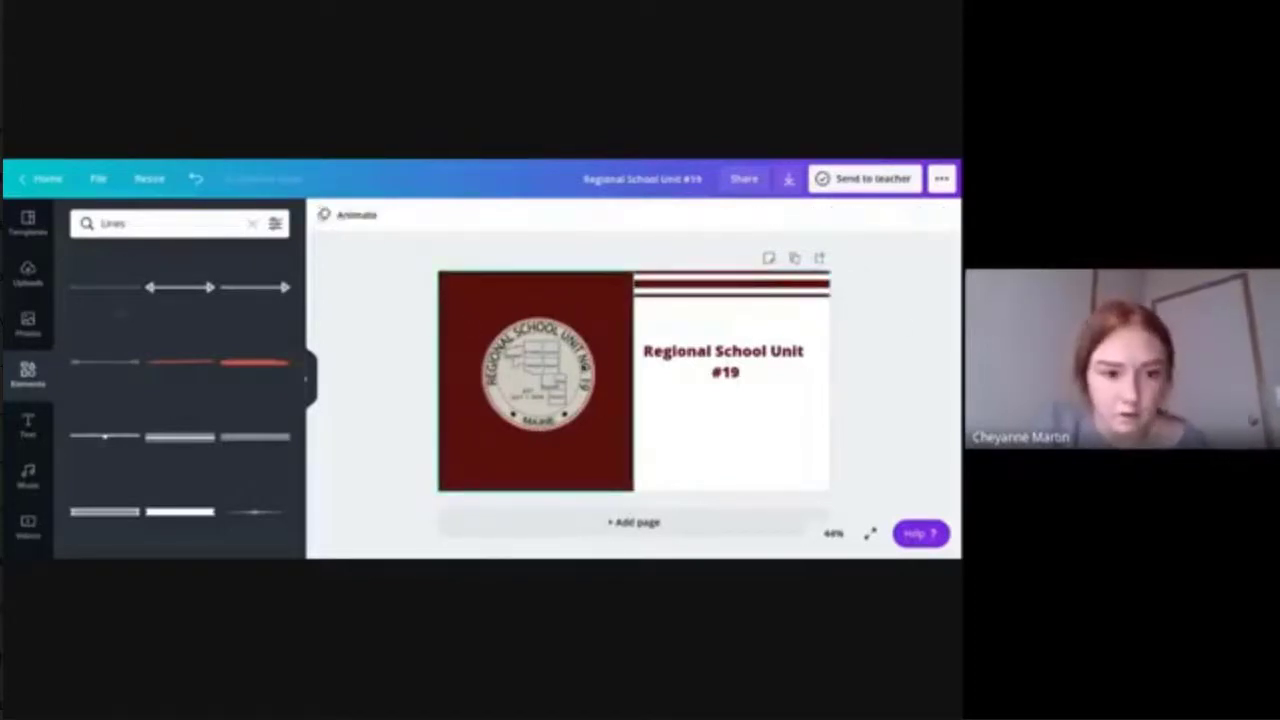
Duplicate the striped line and align the copy along the bottom edge of the white area.
{"action": "left_click", "coordinate": [740, 294]}
{"action": "left_click", "coordinate": [884, 379]}
{"action": "key", "text": "ctrl+v"}
{"action": "left_click_drag", "start_coordinate": [778, 352], "coordinate": [769, 481]}
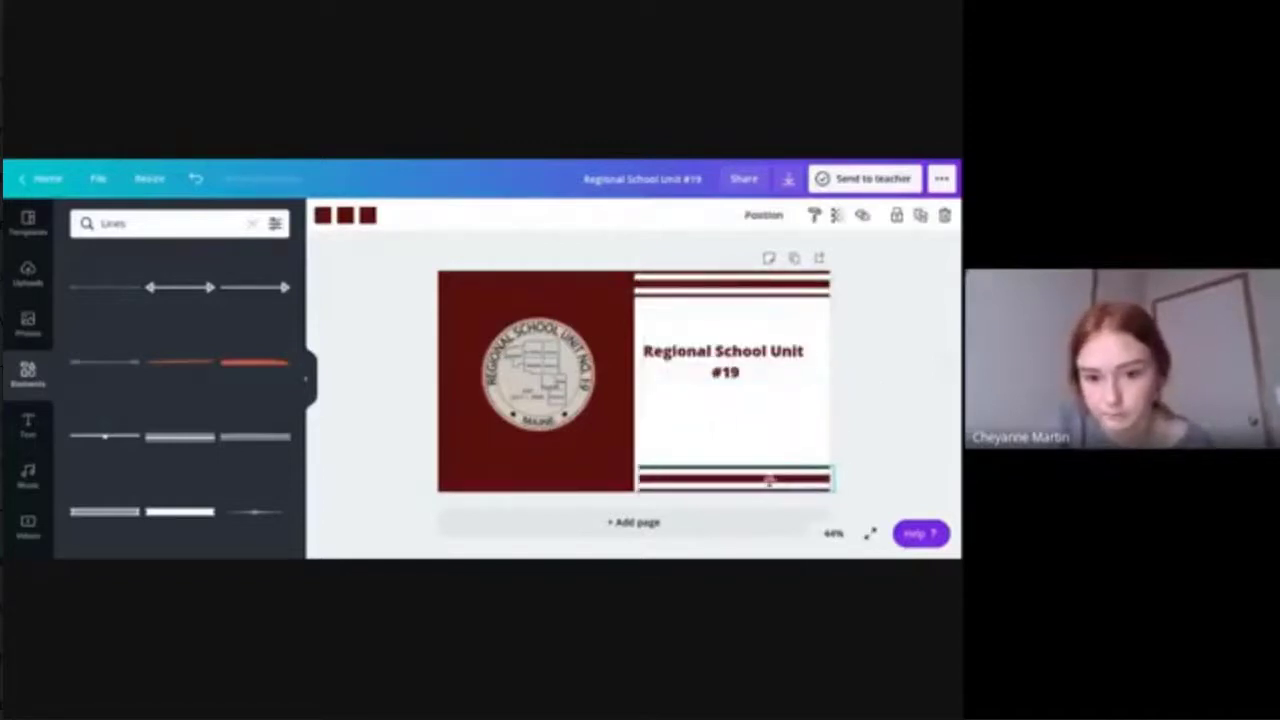
{"action": "left_click", "coordinate": [850, 479]}
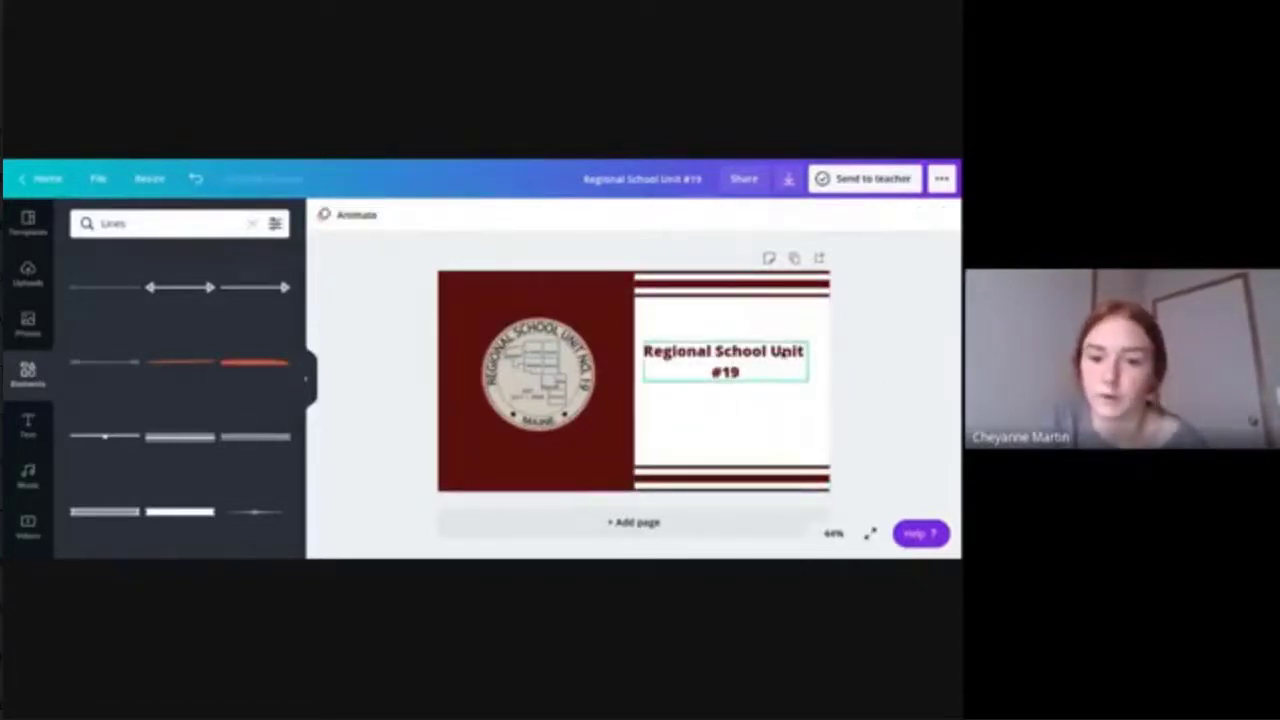
Change the font of the "Regional School Unit #19" heading to Cerebri and make it bold.
{"action": "left_click", "coordinate": [737, 372]}
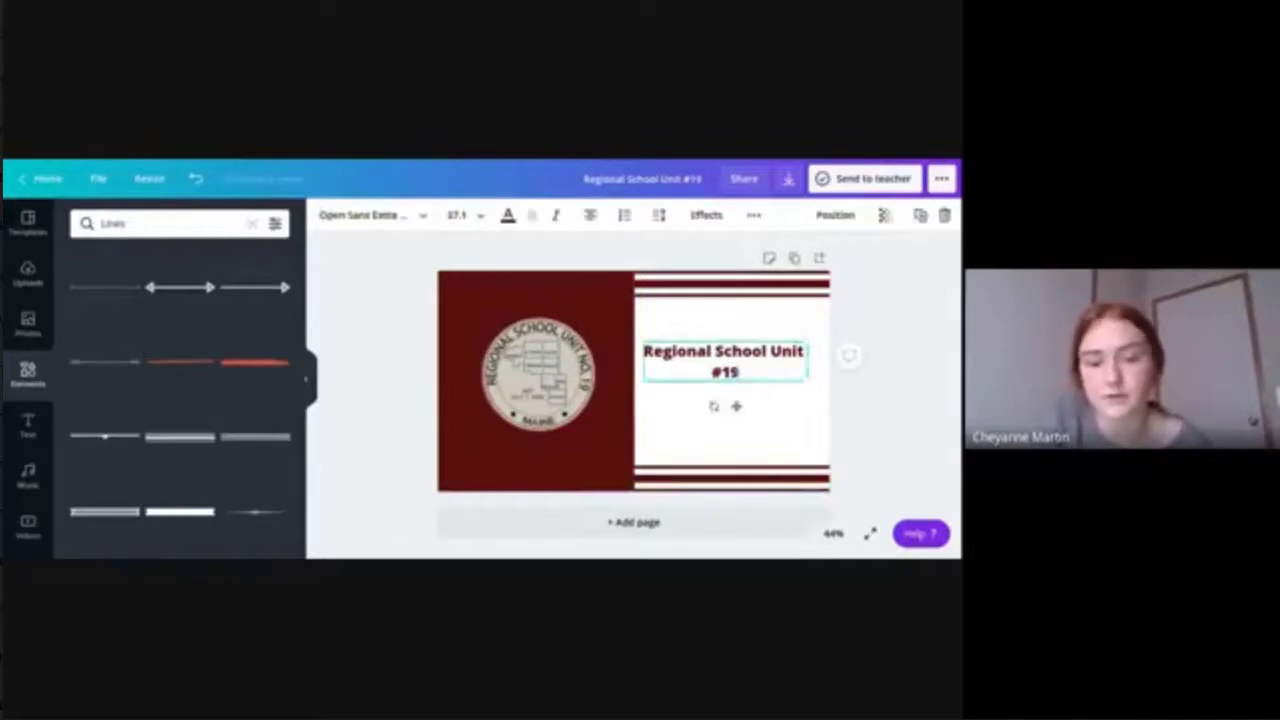
{"action": "left_click_drag", "start_coordinate": [745, 372], "coordinate": [615, 349]}
{"action": "left_click", "coordinate": [735, 372]}
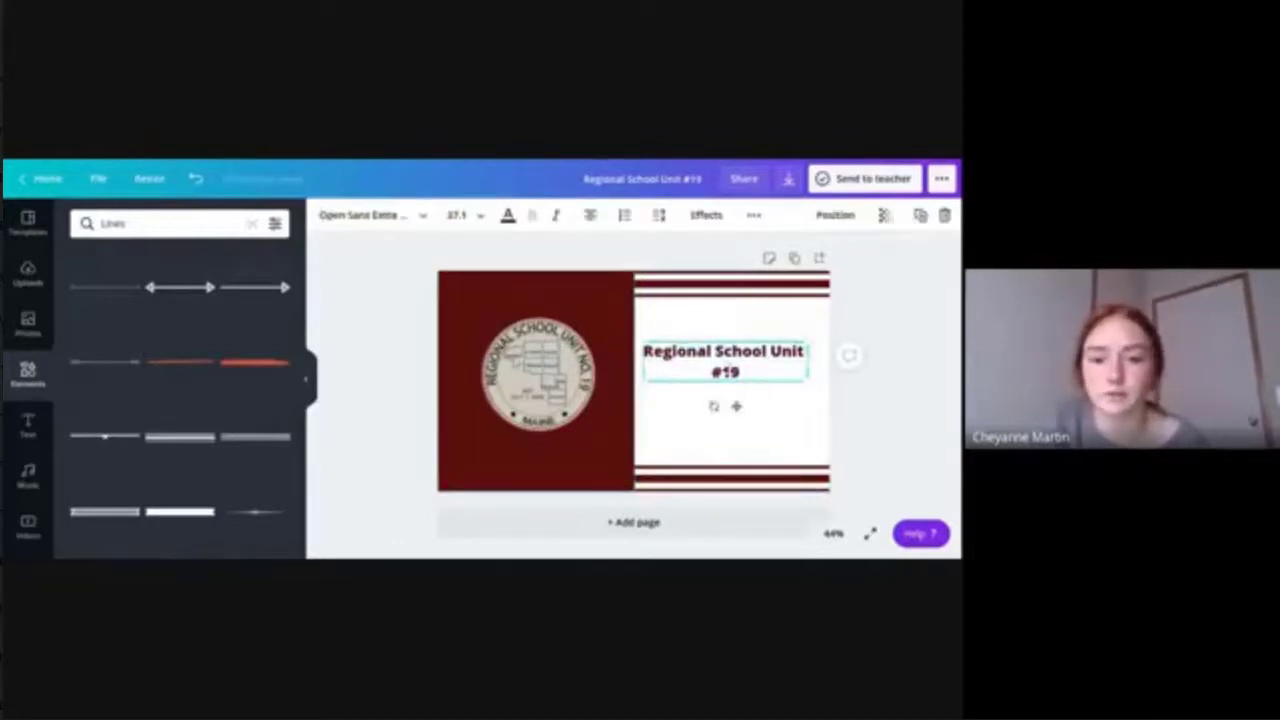
{"action": "left_click_drag", "start_coordinate": [740, 372], "coordinate": [644, 352]}
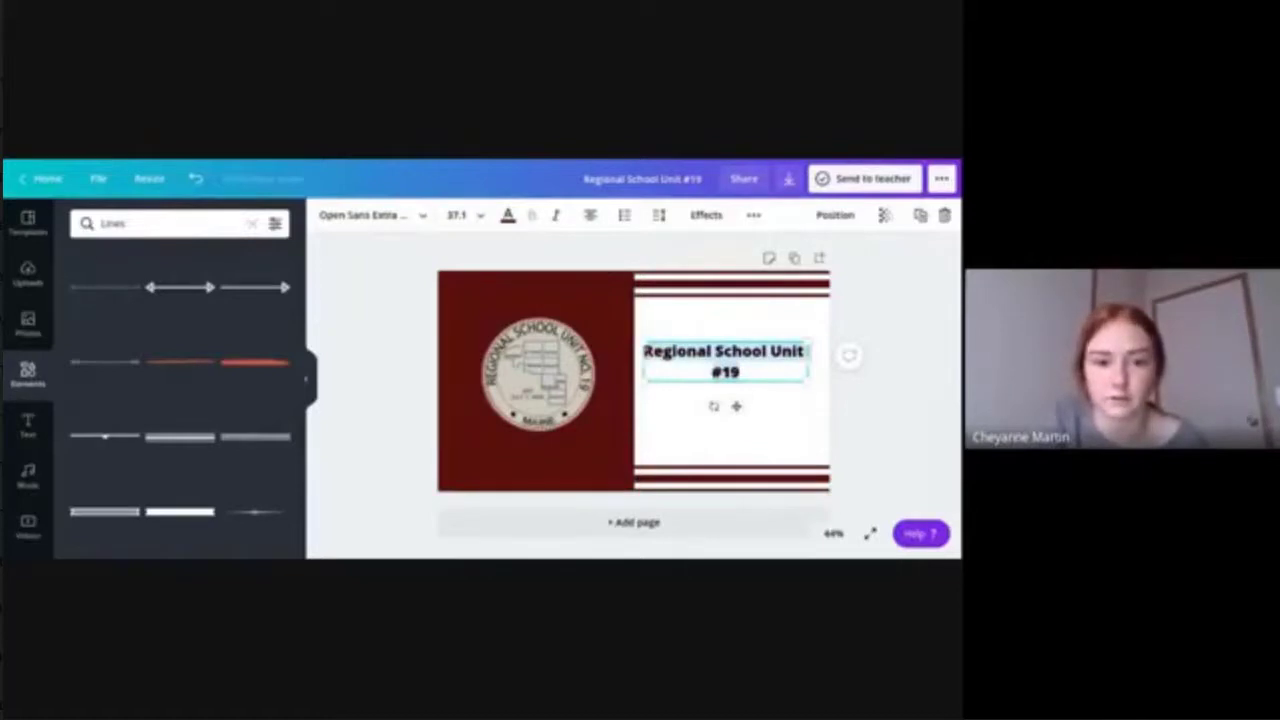
{"action": "left_click", "coordinate": [417, 229]}
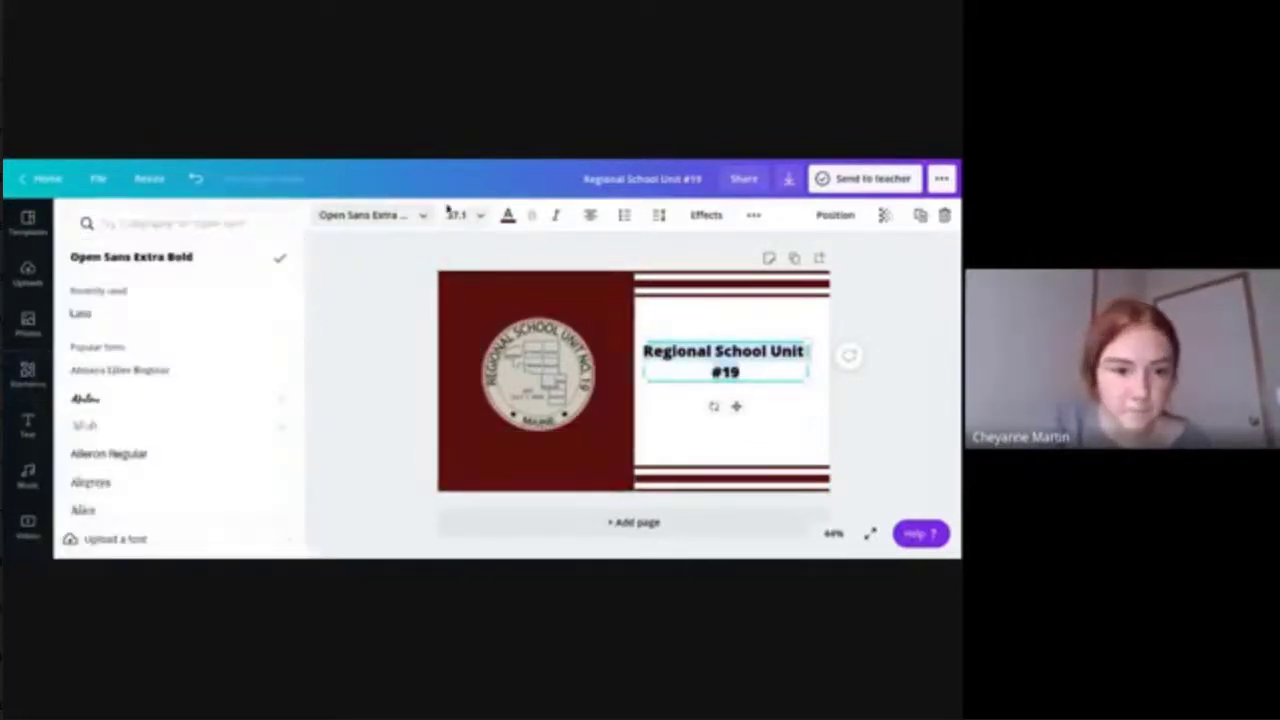
{"action": "scroll", "coordinate": [232, 349], "scroll_direction": "down", "scroll_amount": 4}
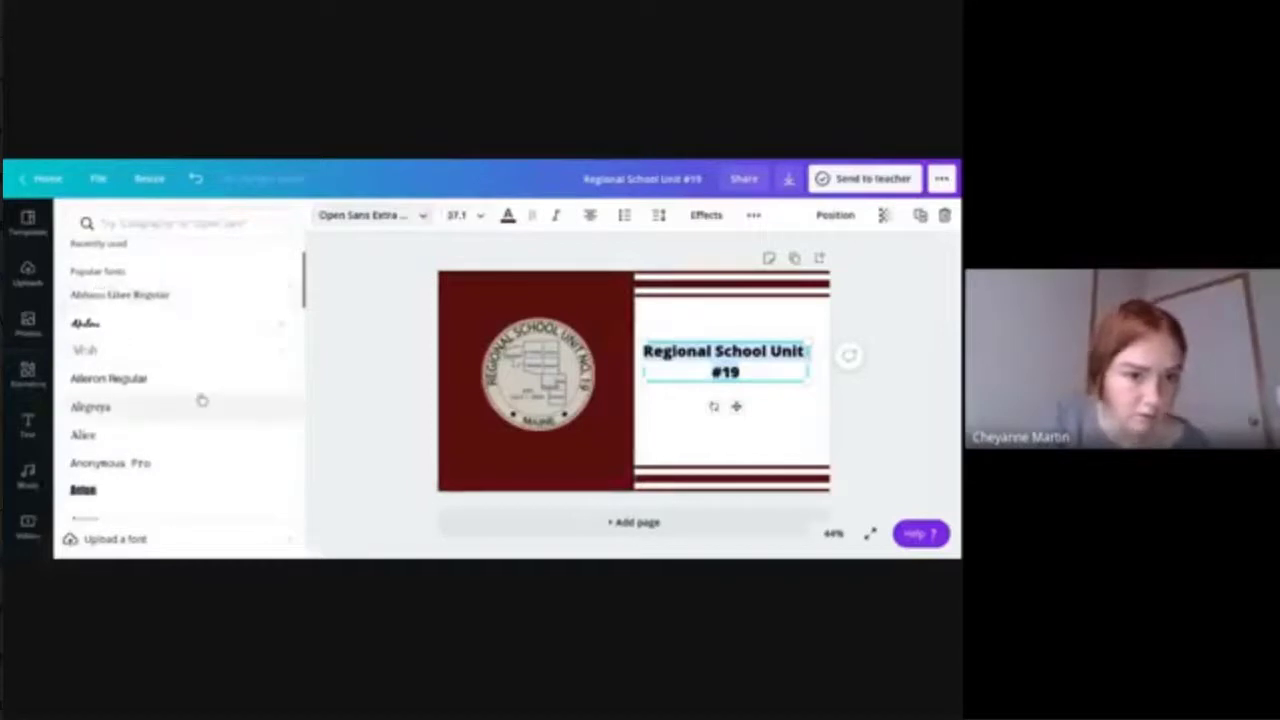
{"action": "scroll", "coordinate": [201, 399], "scroll_direction": "down", "scroll_amount": 4}
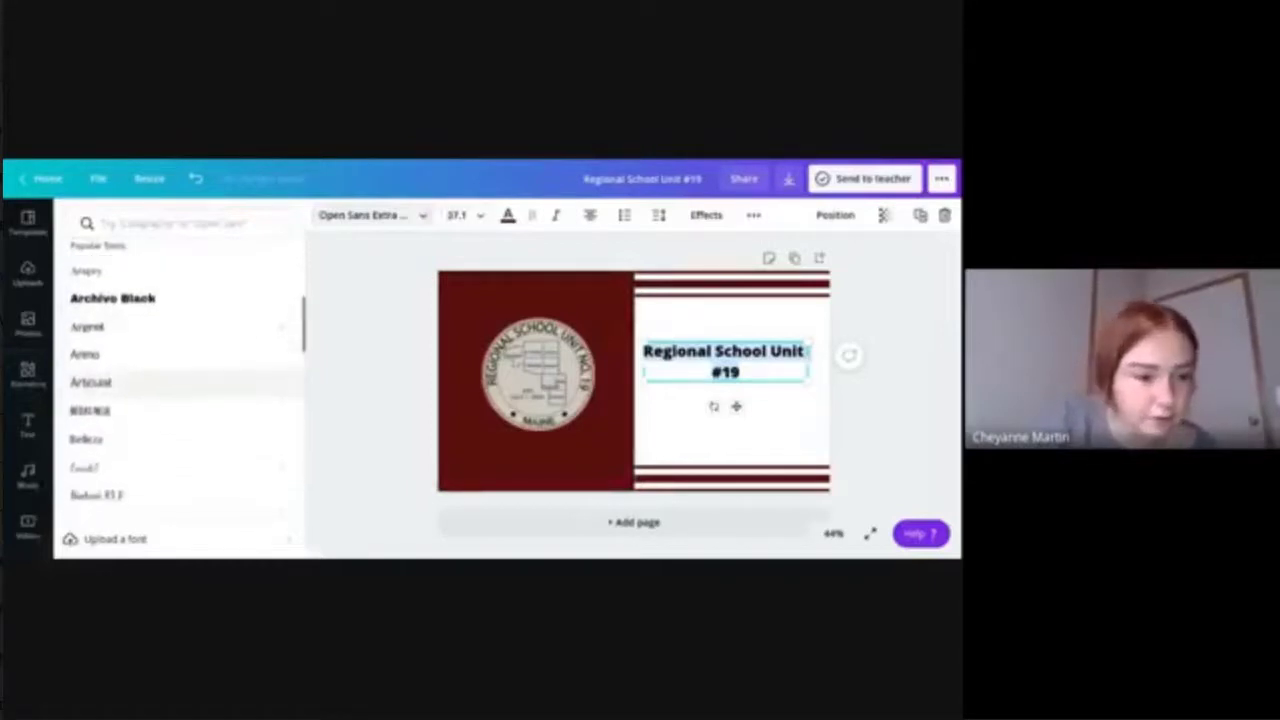
{"action": "scroll", "coordinate": [186, 447], "scroll_direction": "down", "scroll_amount": 5}
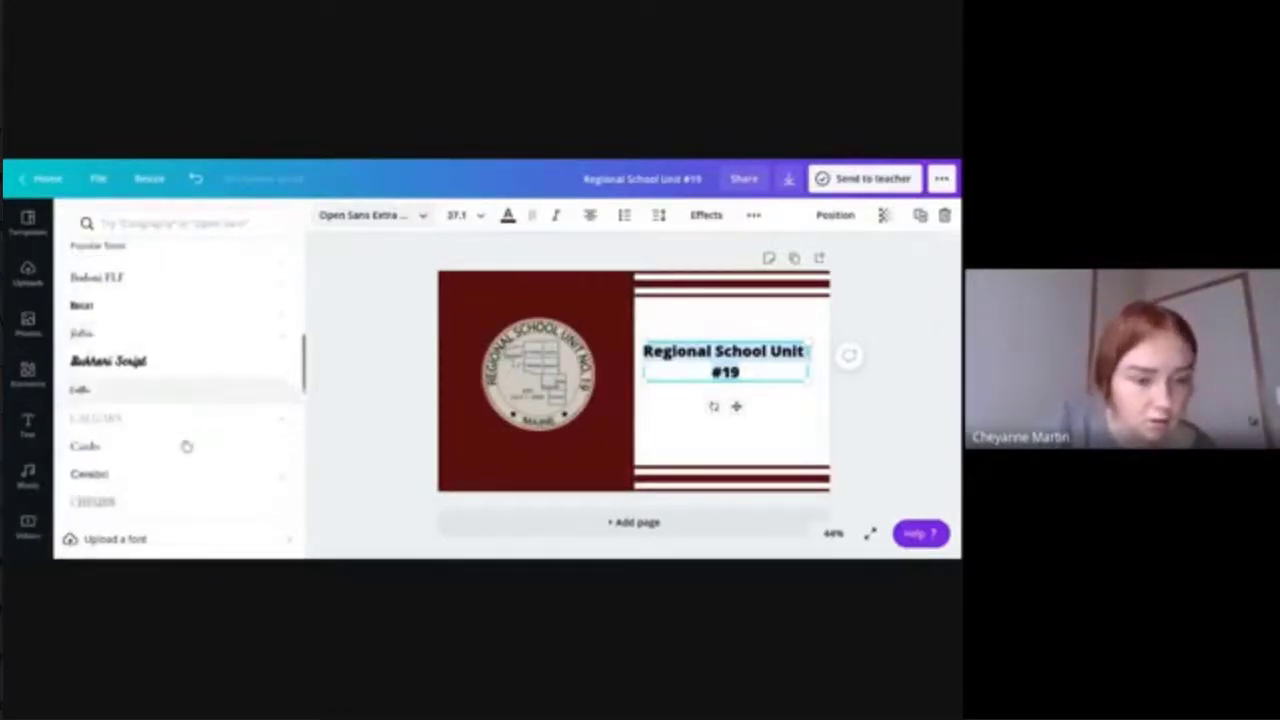
{"action": "left_click", "coordinate": [117, 451]}
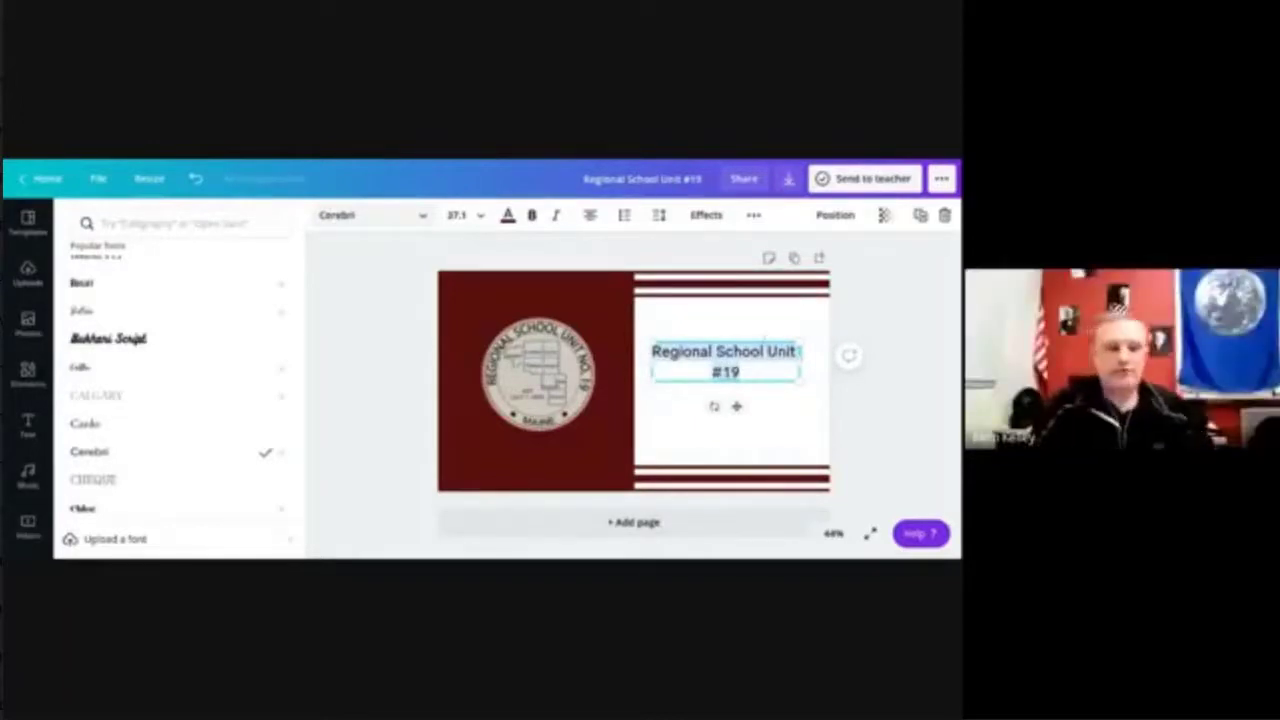
{"action": "key", "text": "ctrl+b"}
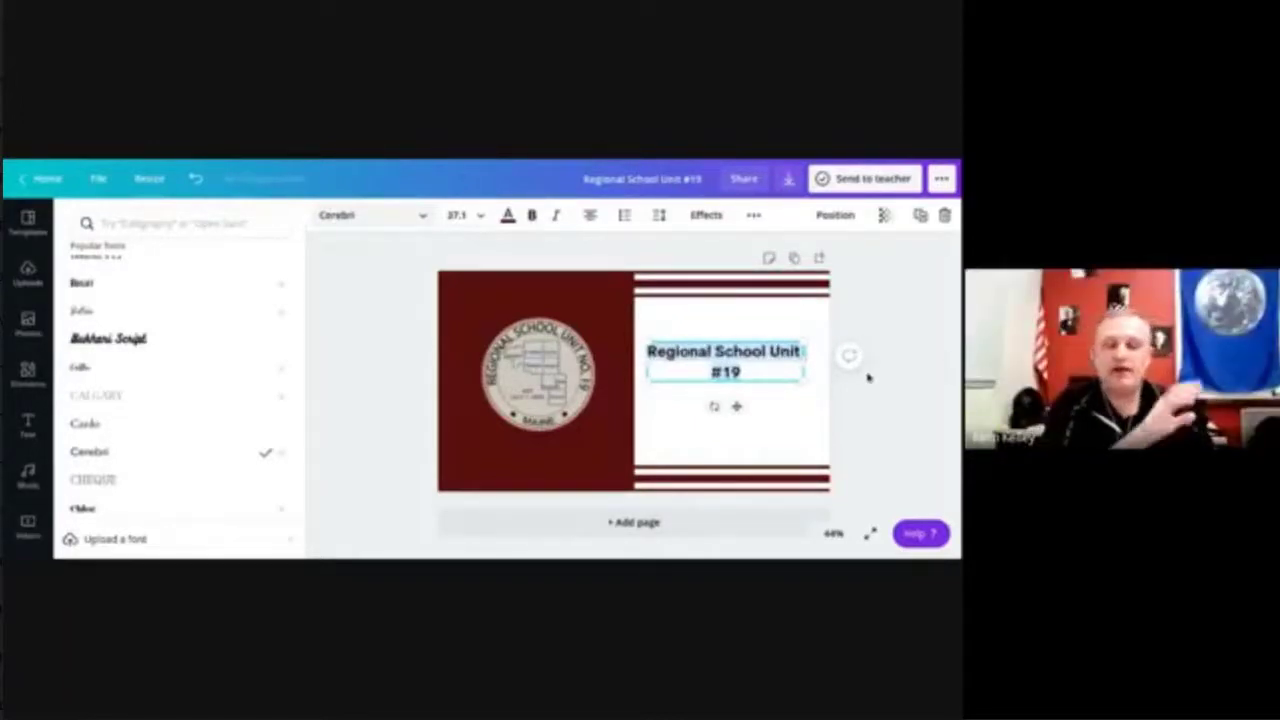
{"action": "left_click", "coordinate": [868, 378]}
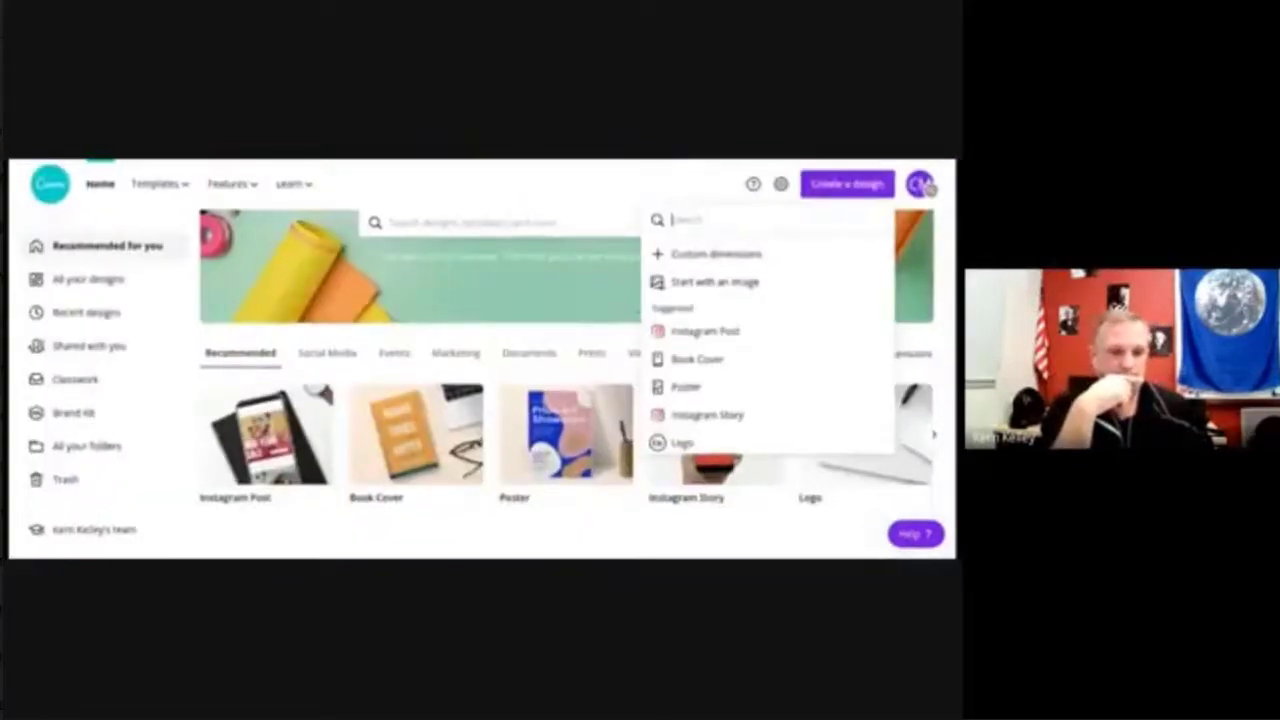
Browse the design types offered on the home page under Recommended, Social Media, Events and Marketing.
{"action": "left_click", "coordinate": [665, 349]}
{"action": "scroll", "coordinate": [670, 350], "scroll_direction": "down", "scroll_amount": 3}
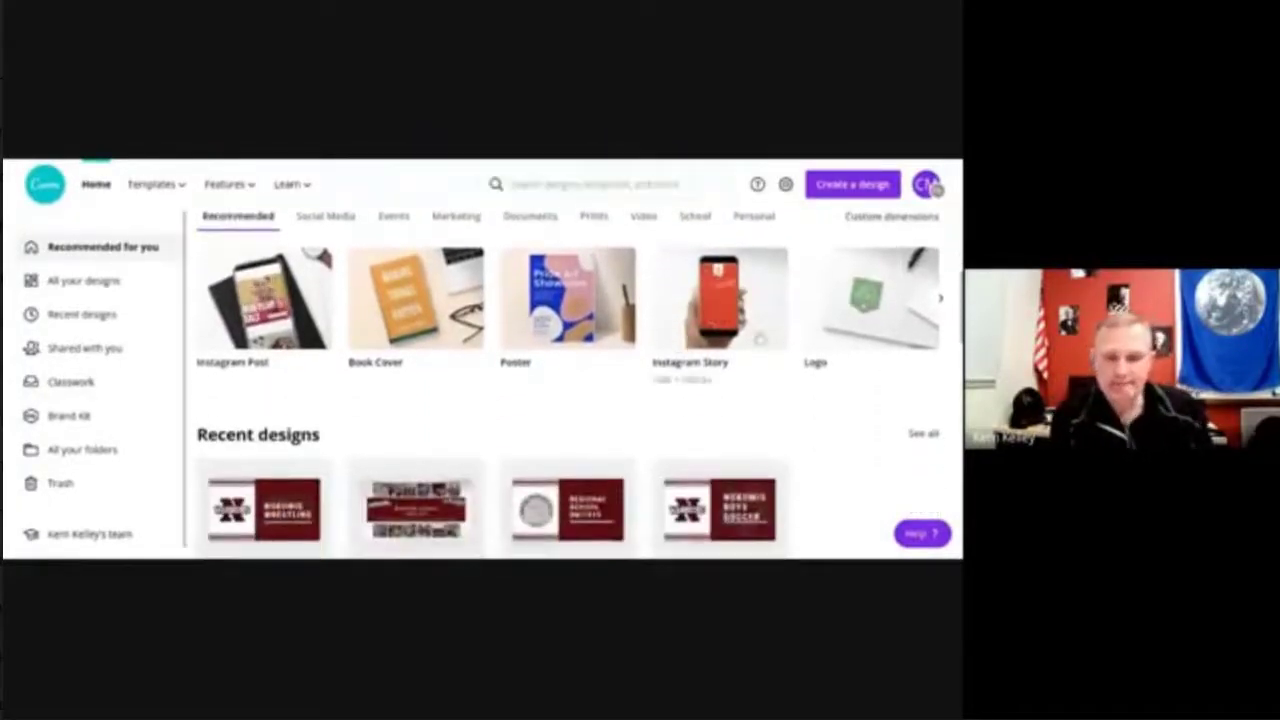
{"action": "scroll", "coordinate": [452, 396], "scroll_direction": "right", "scroll_amount": 1}
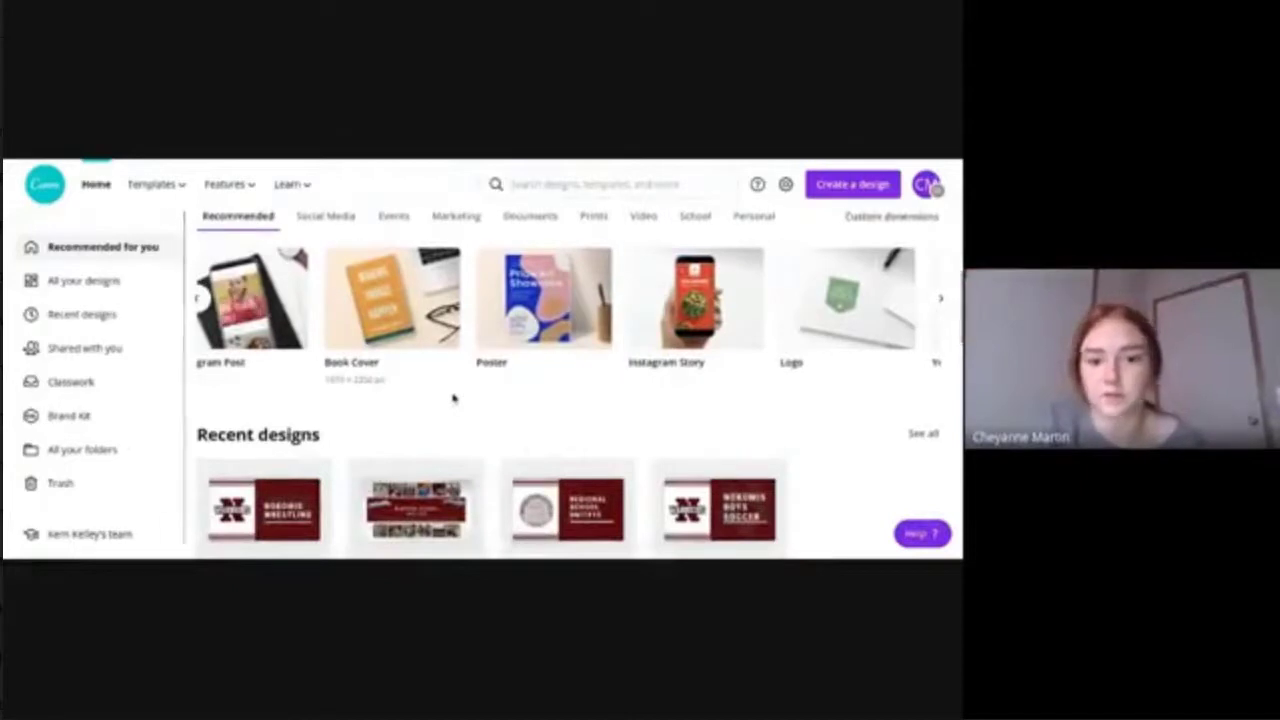
{"action": "scroll", "coordinate": [453, 398], "scroll_direction": "left", "scroll_amount": 1}
{"action": "scroll", "coordinate": [453, 398], "scroll_direction": "up", "scroll_amount": 1}
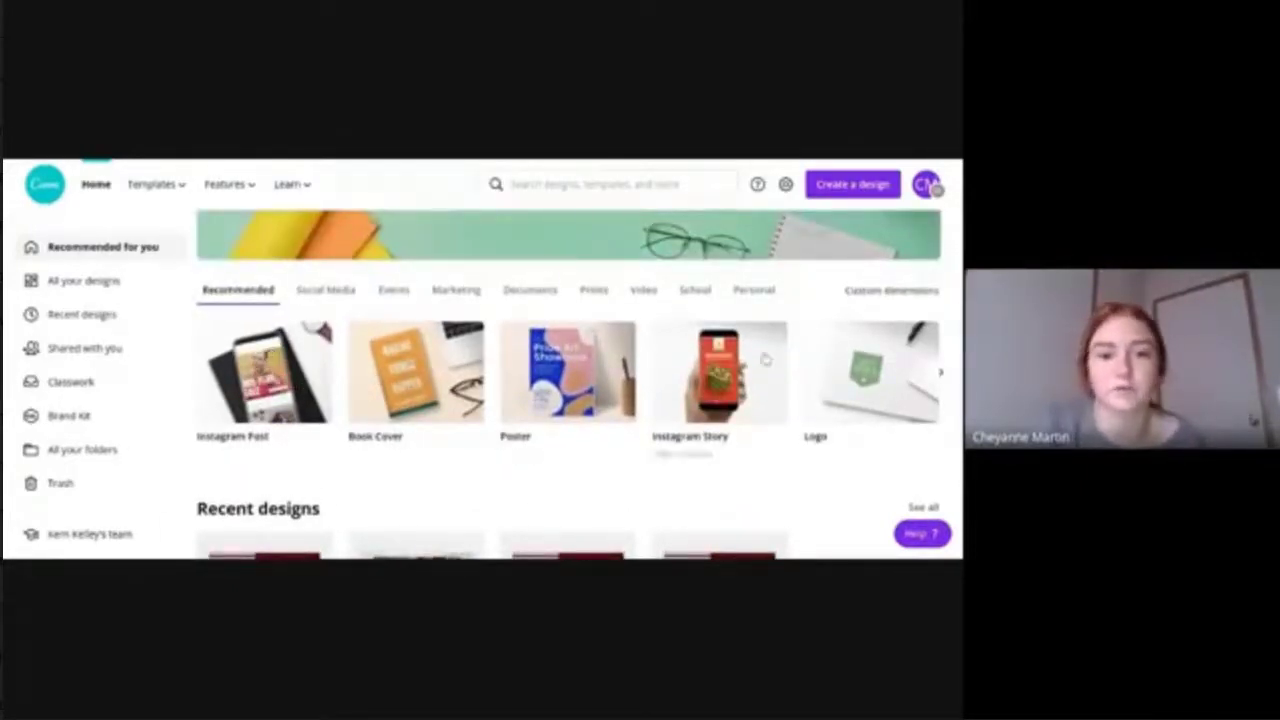
{"action": "left_click", "coordinate": [357, 290]}
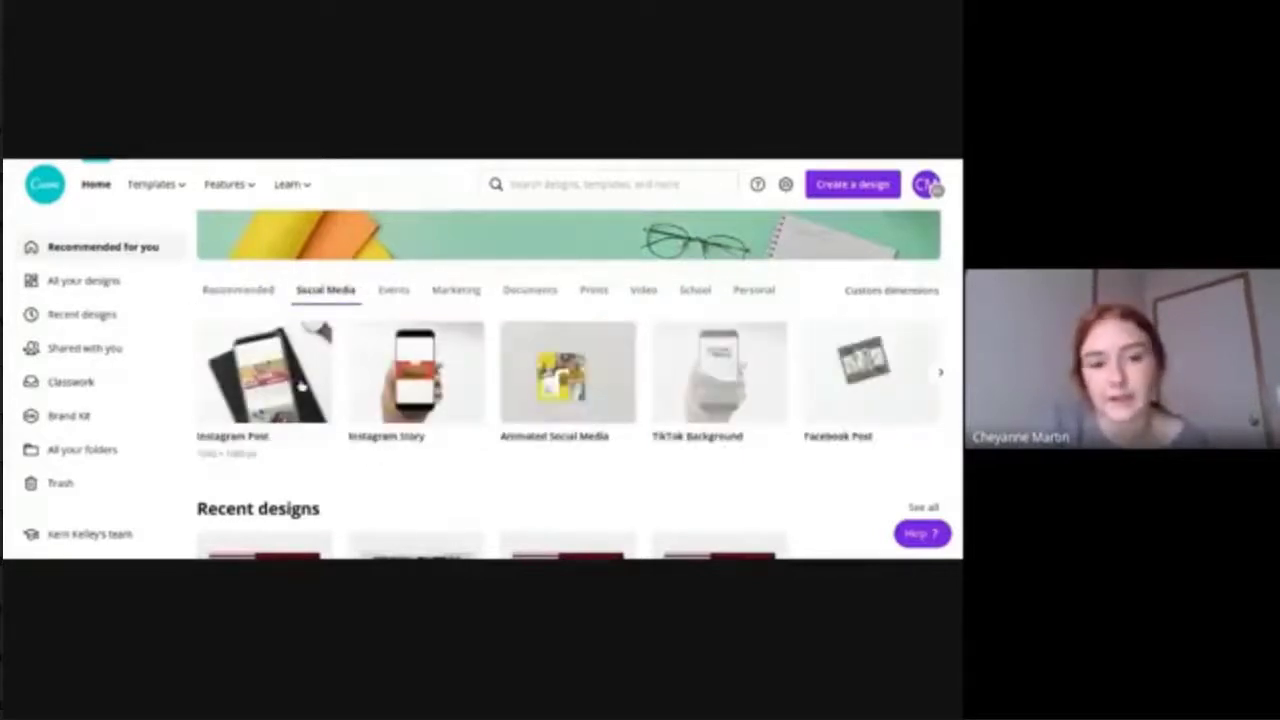
{"action": "scroll", "coordinate": [300, 384], "scroll_direction": "right", "scroll_amount": 3}
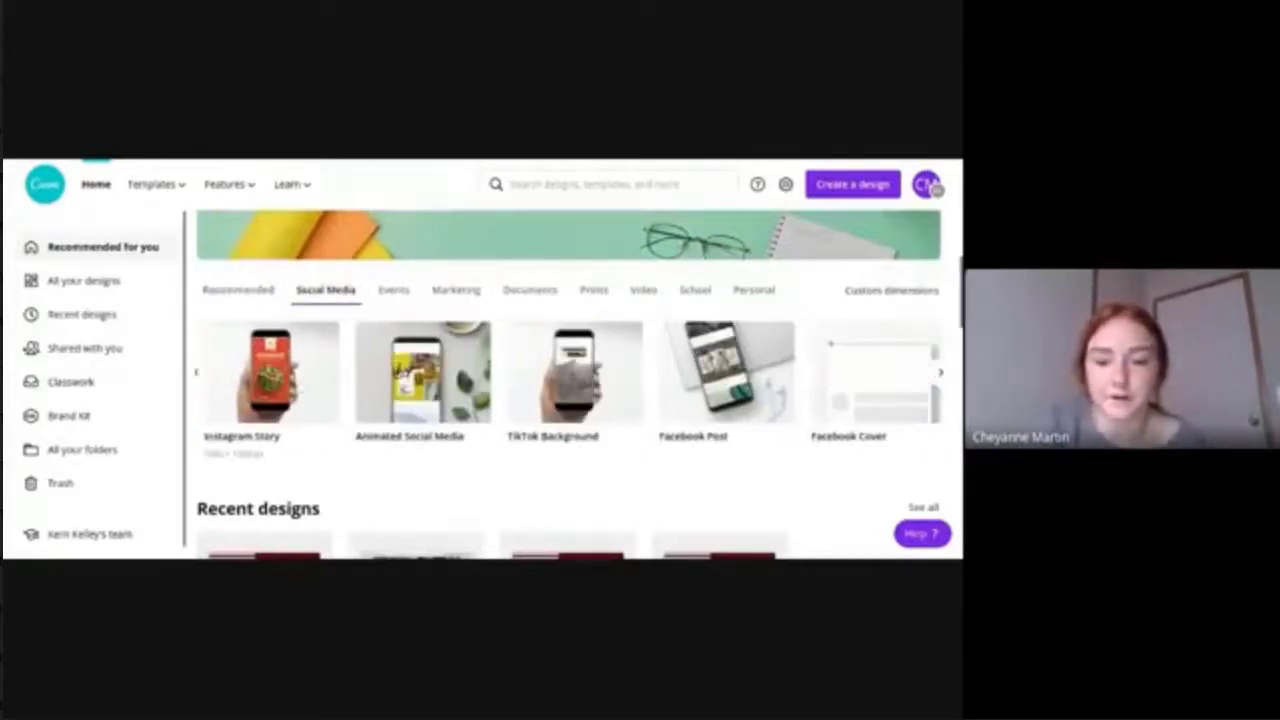
{"action": "scroll", "coordinate": [312, 384], "scroll_direction": "right", "scroll_amount": 2}
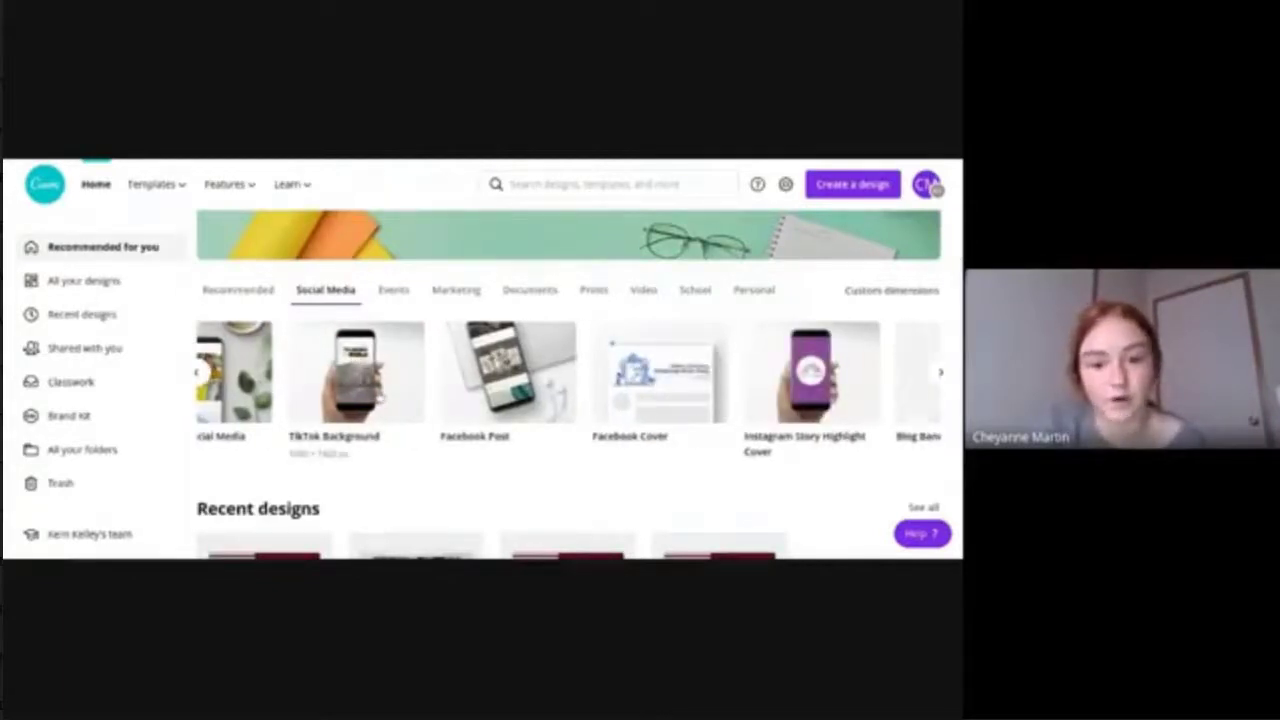
{"action": "scroll", "coordinate": [521, 423], "scroll_direction": "right", "scroll_amount": 1}
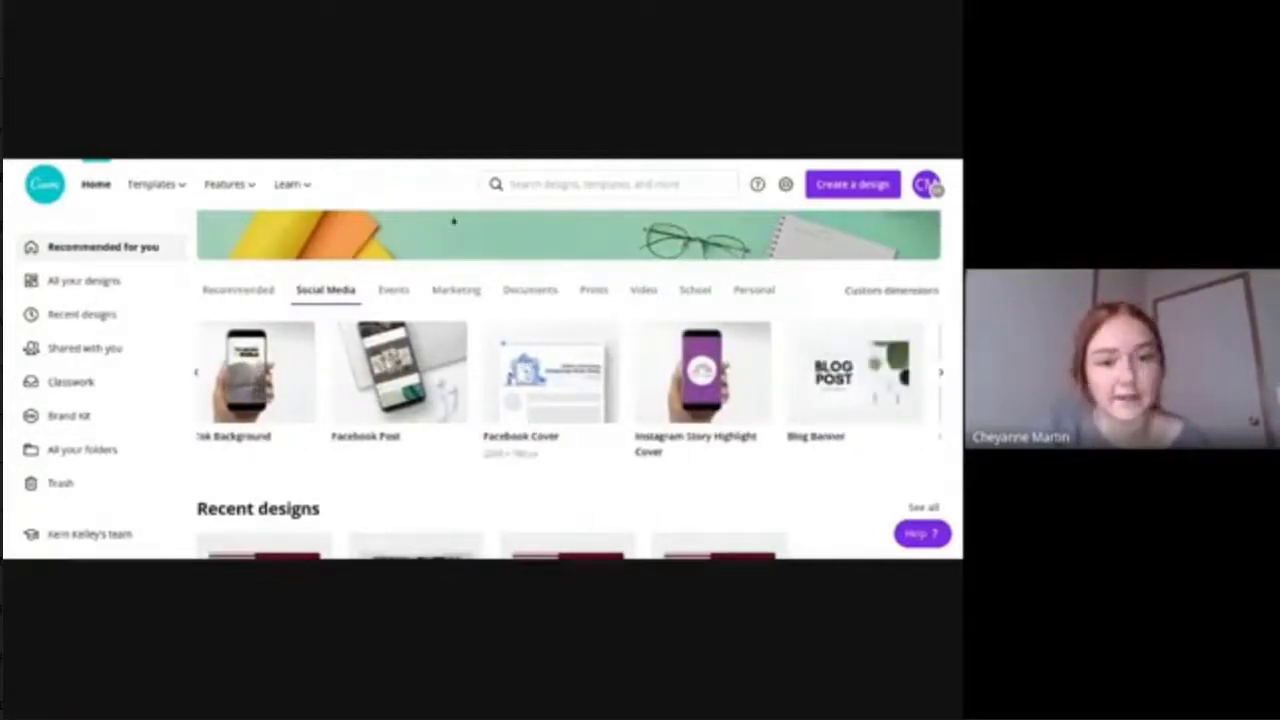
{"action": "scroll", "coordinate": [370, 380], "scroll_direction": "right", "scroll_amount": 2}
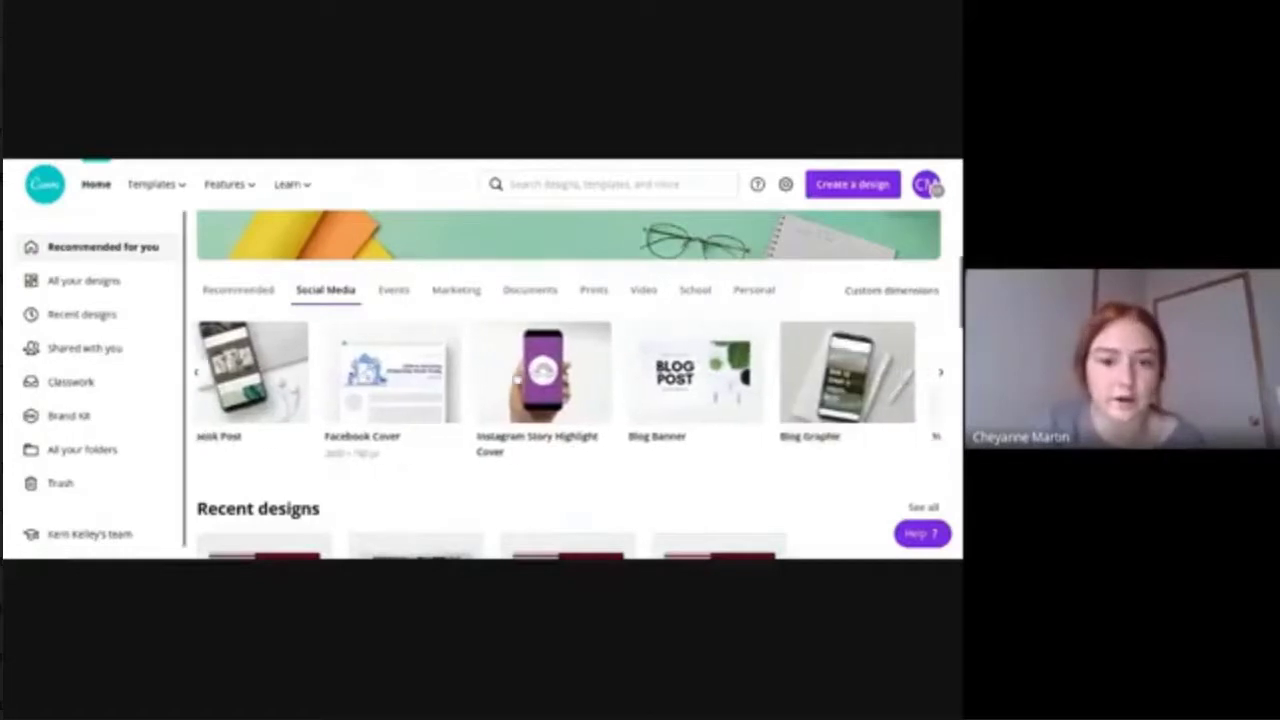
{"action": "left_click", "coordinate": [392, 290]}
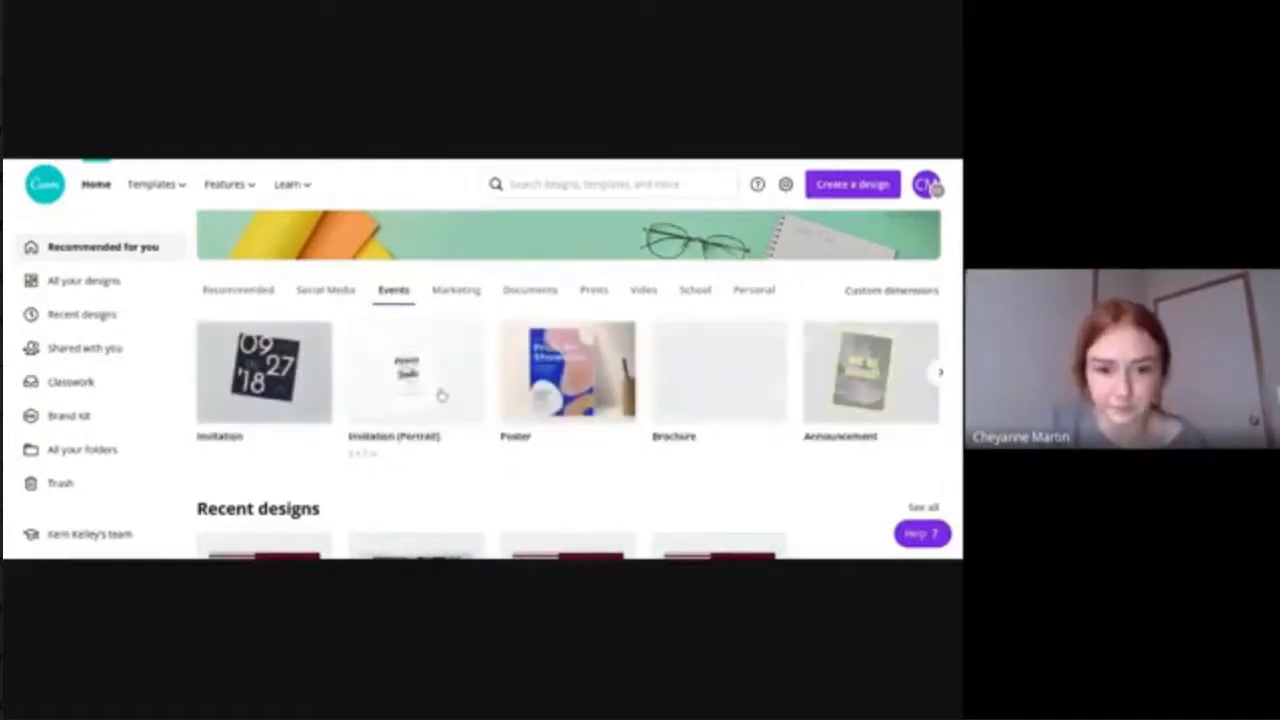
{"action": "scroll", "coordinate": [288, 398], "scroll_direction": "right", "scroll_amount": 5}
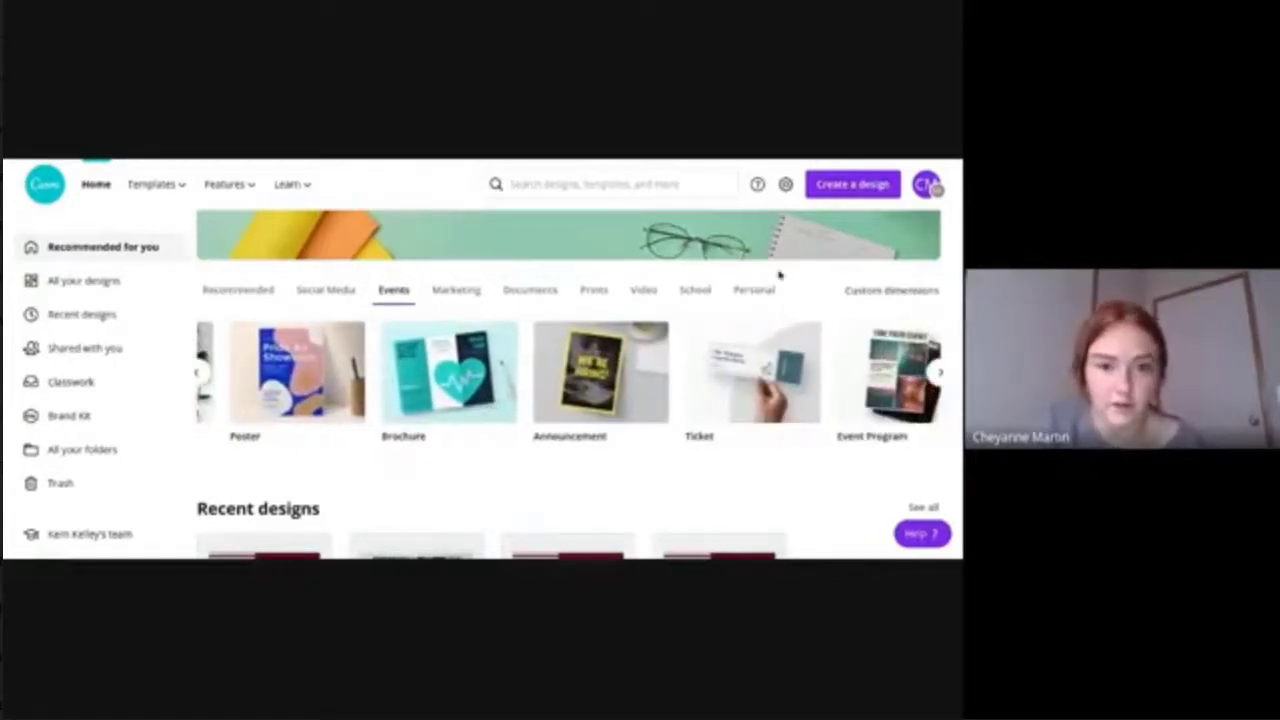
{"action": "left_click", "coordinate": [472, 295]}
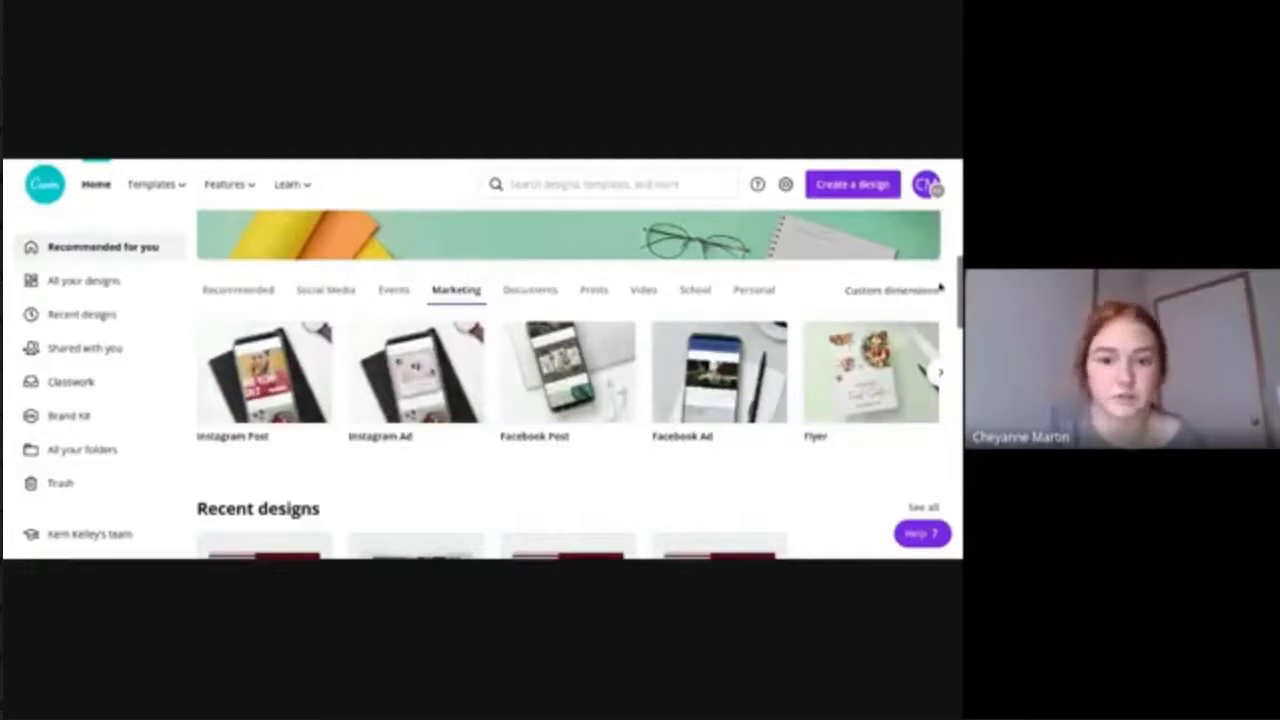
Look through the recent designs, trending education templates, Education Presentations and Google Classroom Headers on the home page.
{"action": "scroll", "coordinate": [407, 305], "scroll_direction": "down", "scroll_amount": 5}
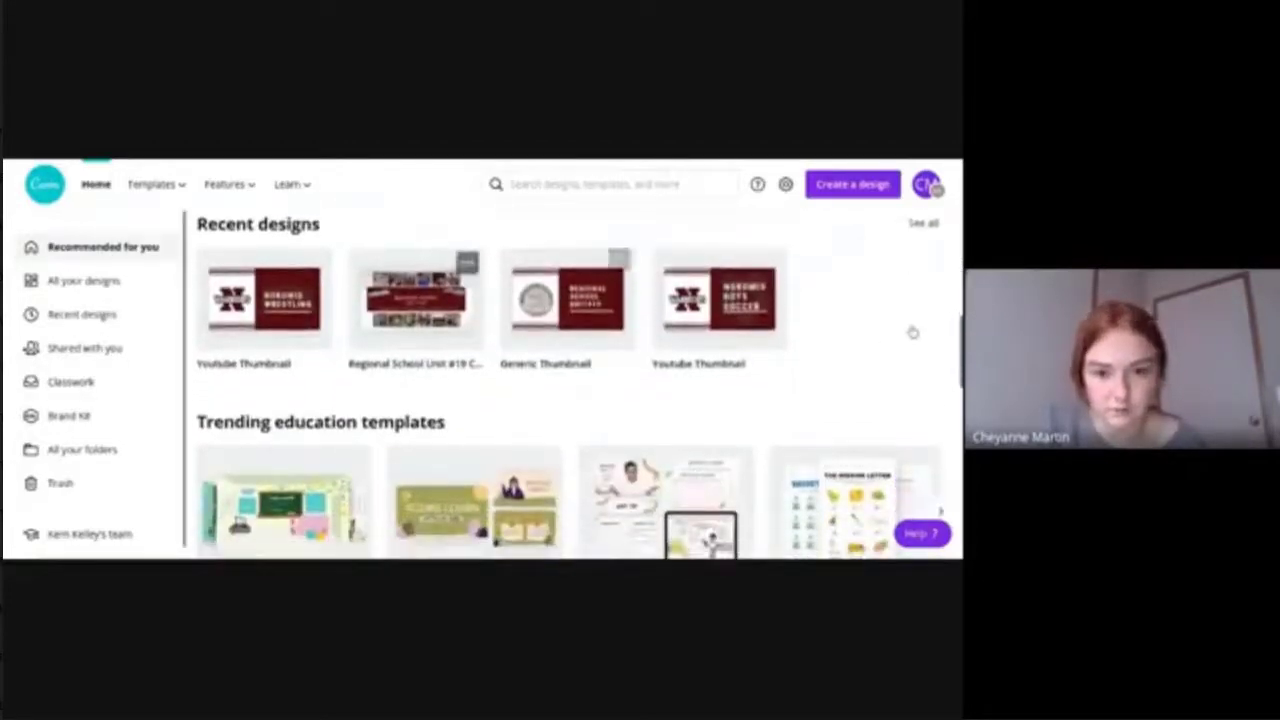
{"action": "scroll", "coordinate": [912, 332], "scroll_direction": "down", "scroll_amount": 3}
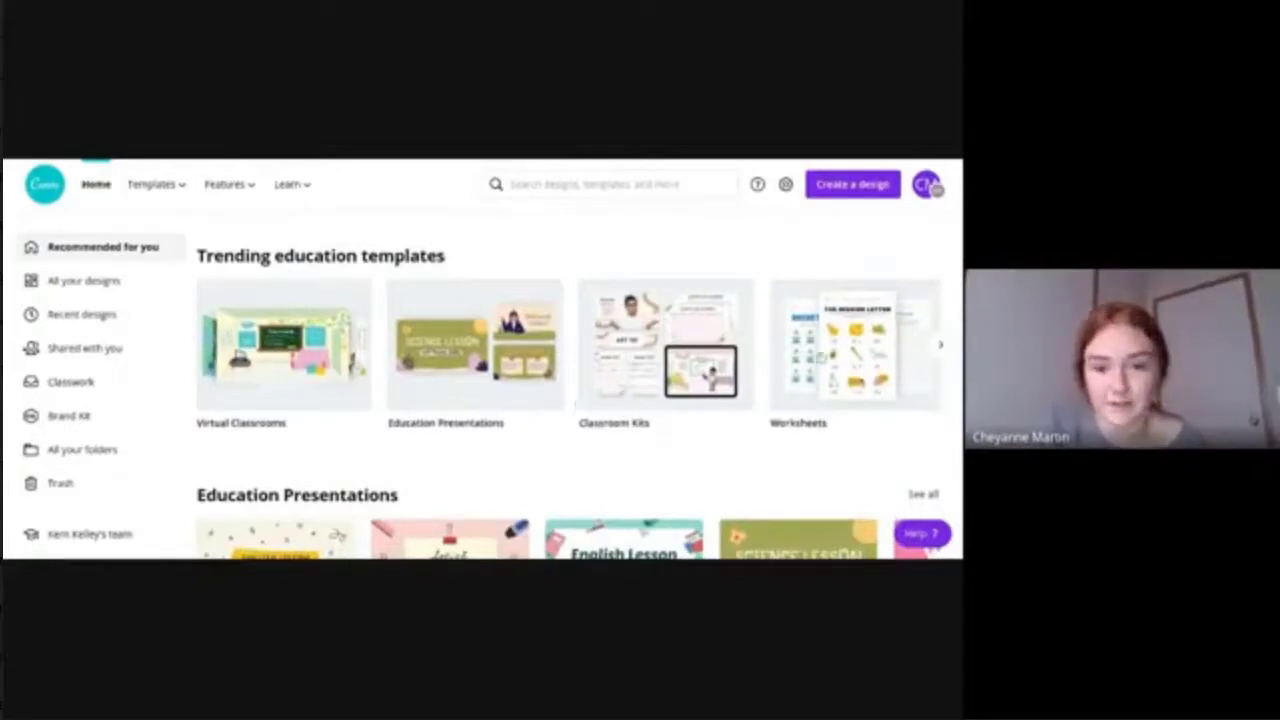
{"action": "left_click", "coordinate": [940, 344]}
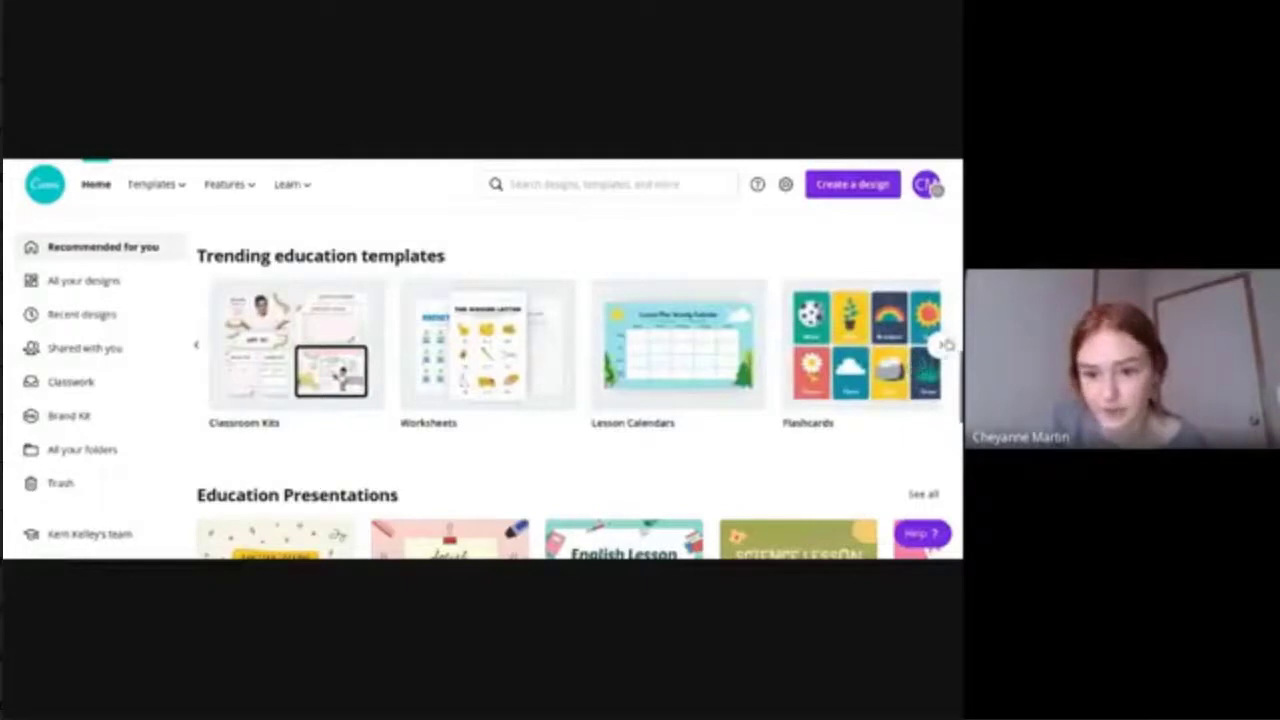
{"action": "left_click", "coordinate": [945, 344]}
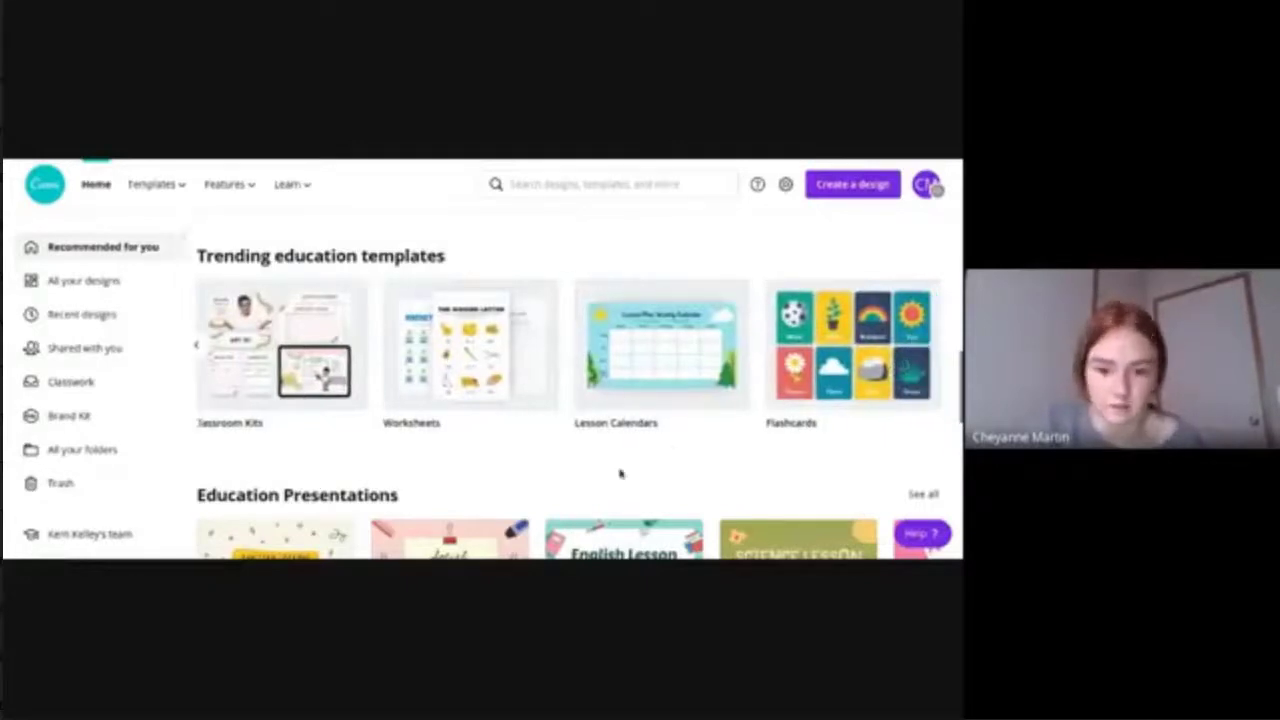
{"action": "scroll", "coordinate": [620, 473], "scroll_direction": "down", "scroll_amount": 2}
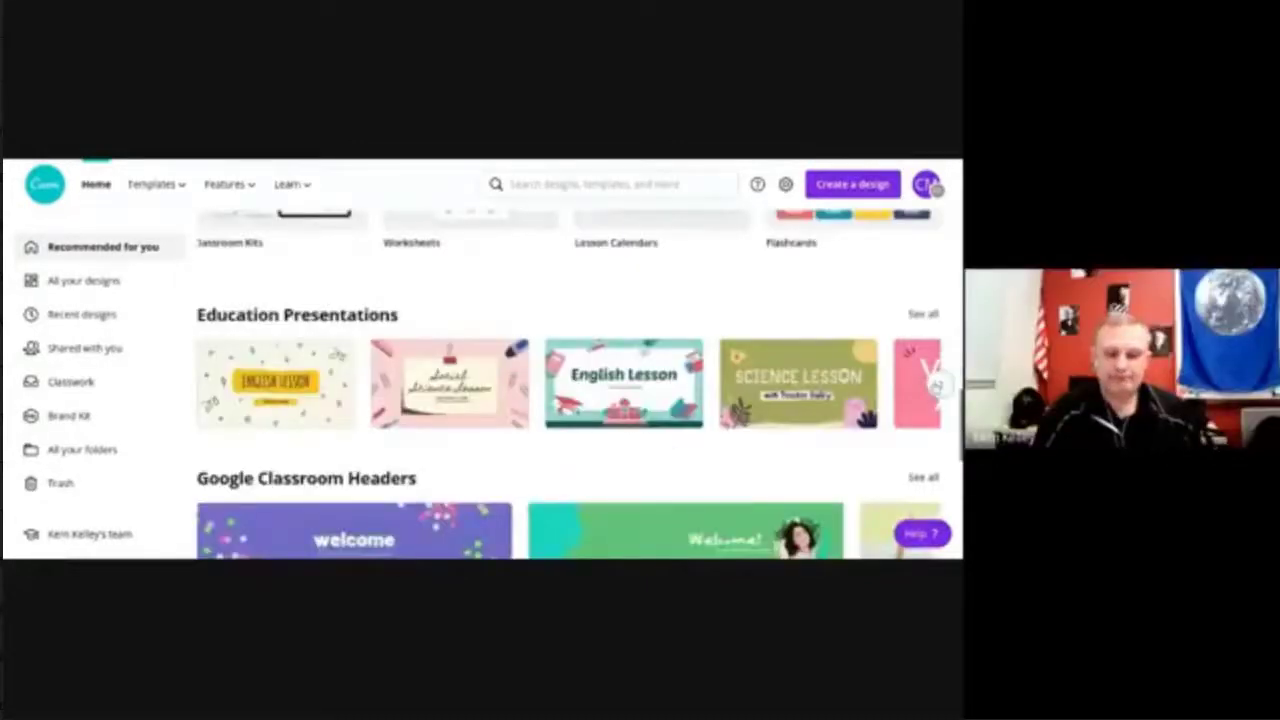
{"action": "left_click", "coordinate": [937, 385]}
{"action": "scroll", "coordinate": [650, 330], "scroll_direction": "down", "scroll_amount": 2}
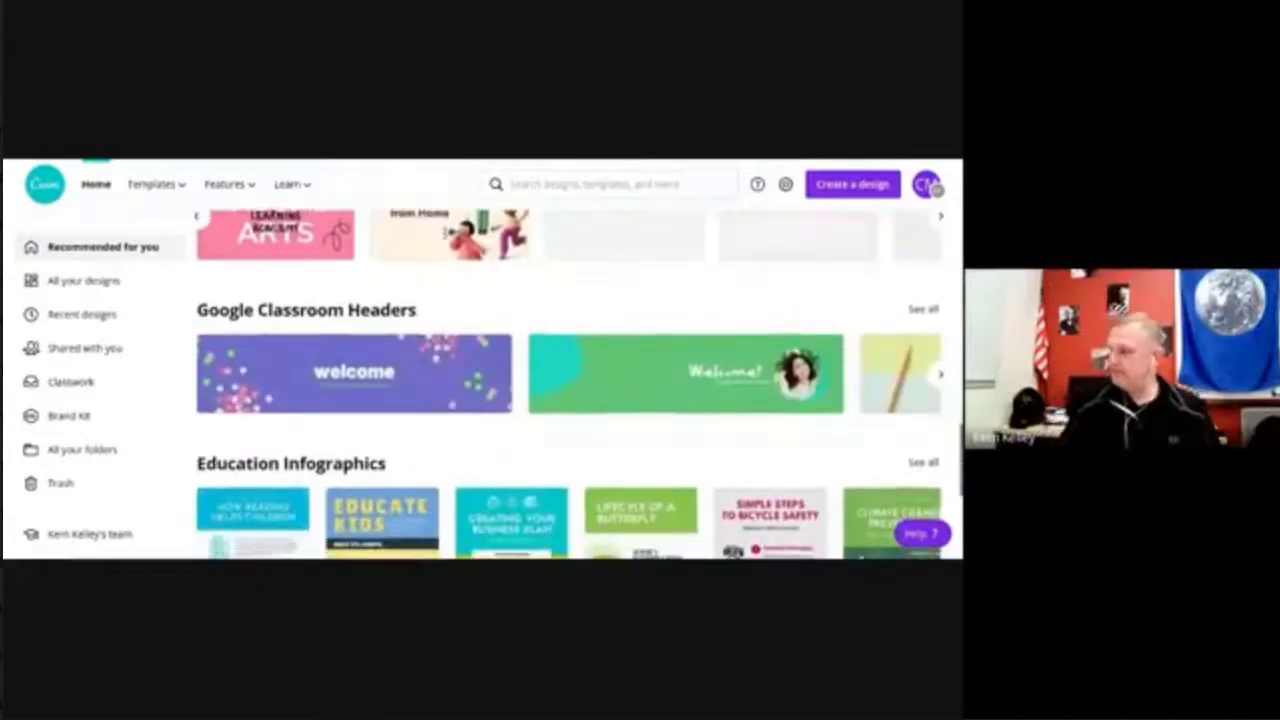